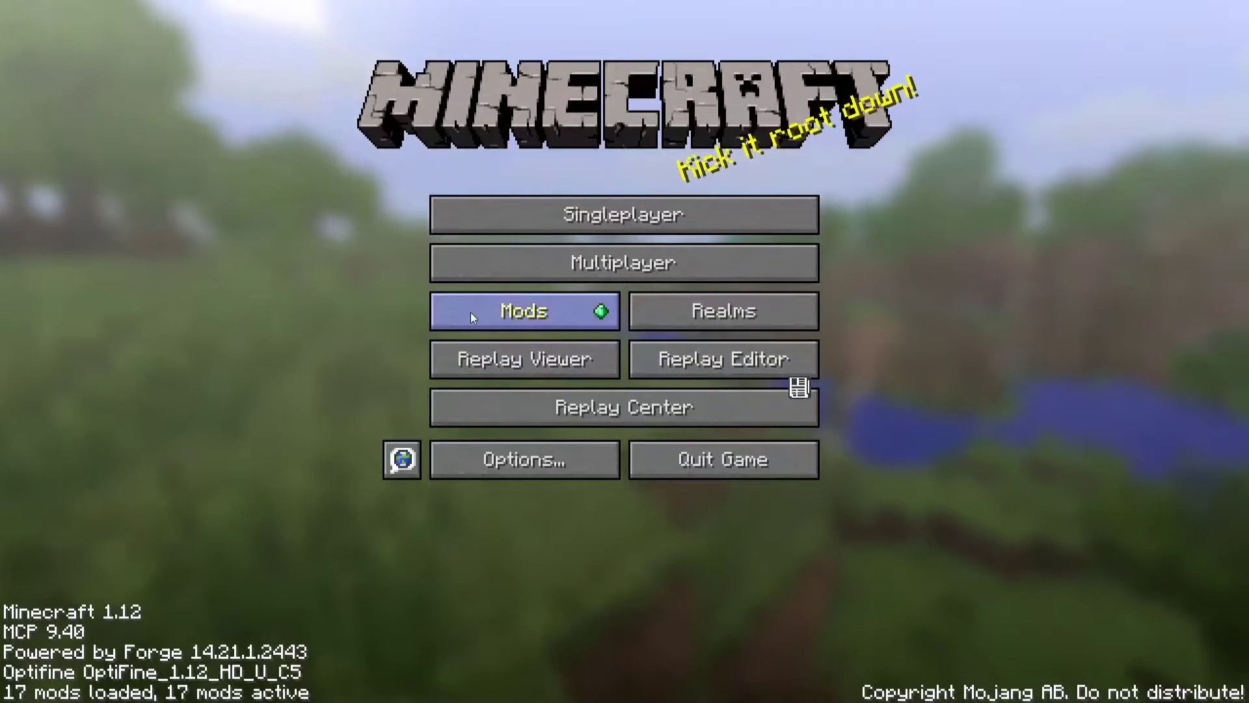
Open the Replay Viewer from the main menu to see the saved replays.
click(504, 362)
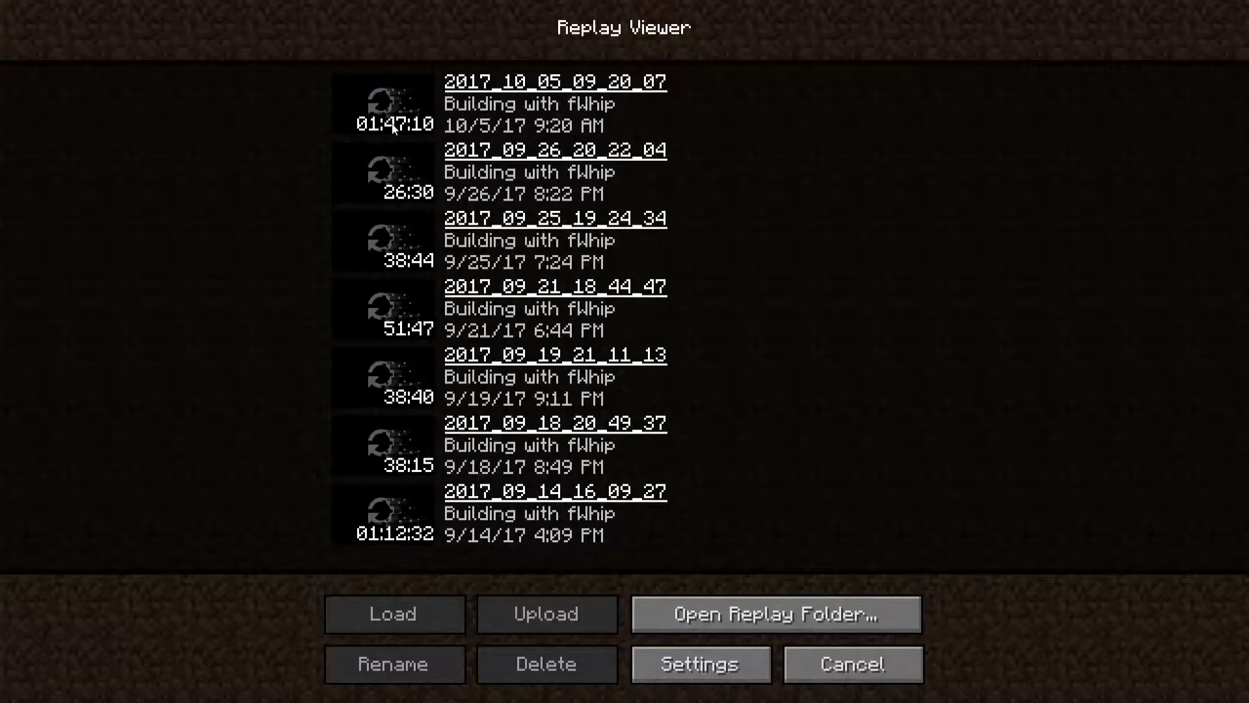
Load the 2017_10_05_09_20_07 replay, back the camera over the village square, and pause.
double_click(477, 111)
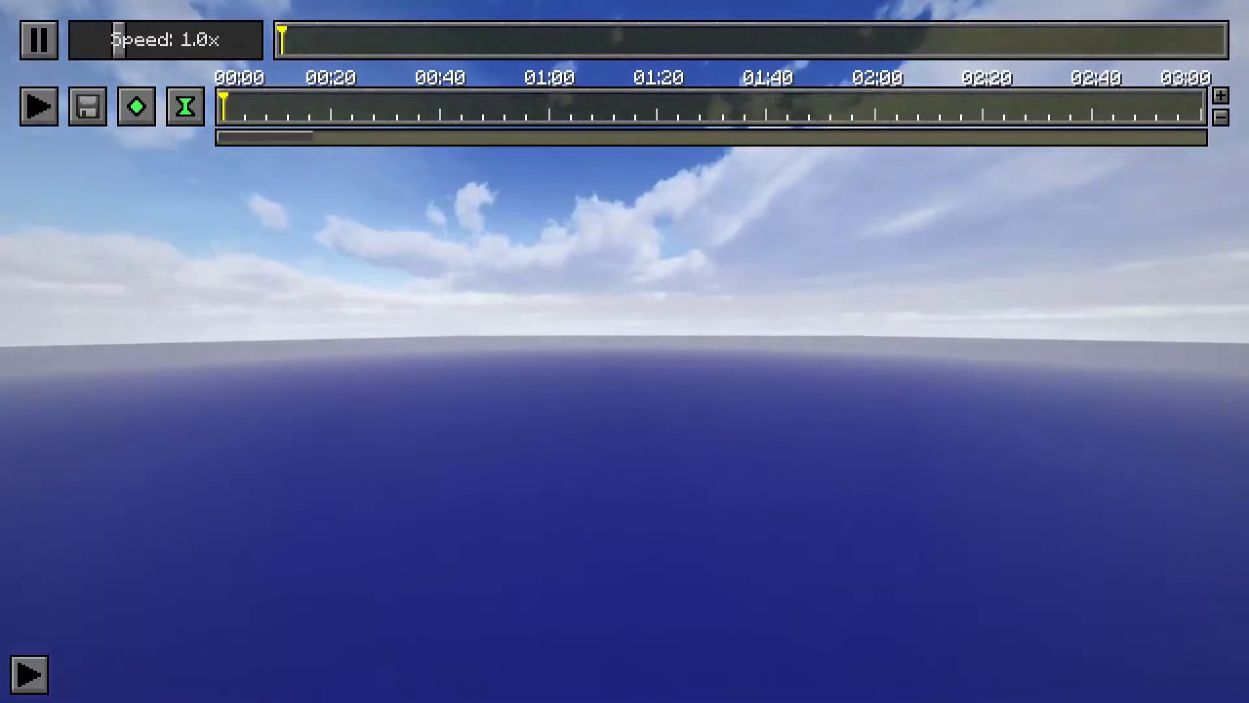
key(s)
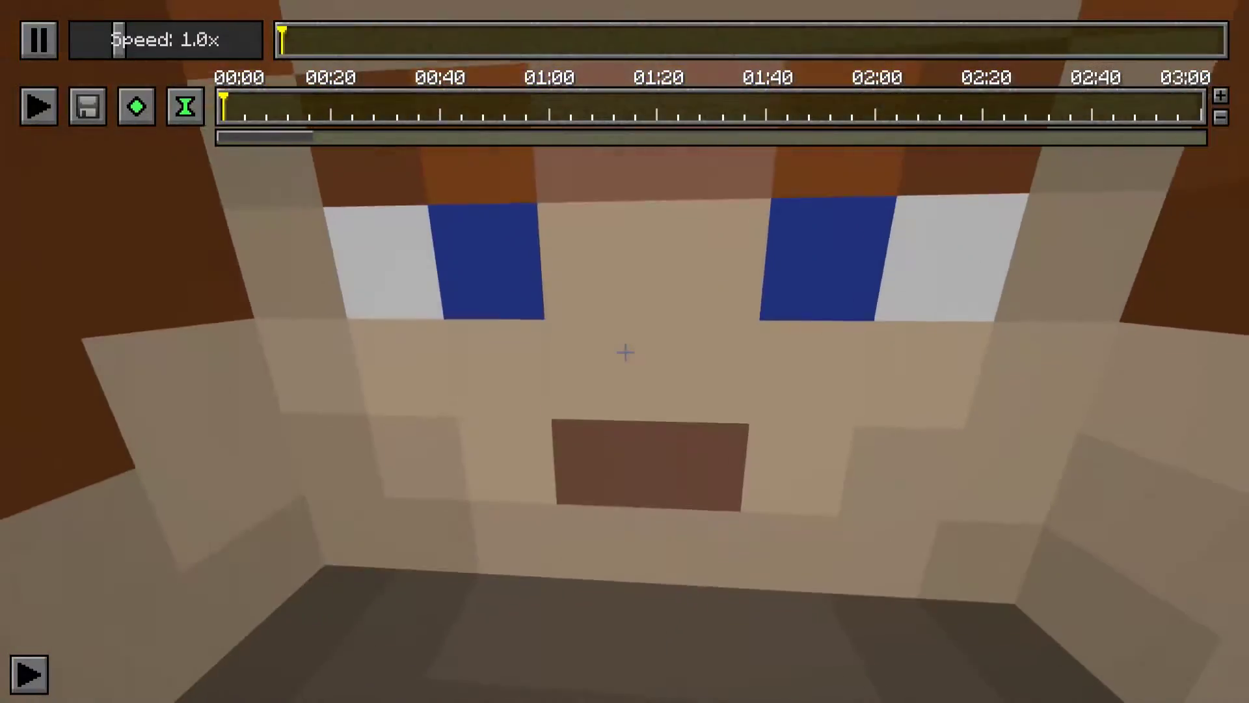
key(s)
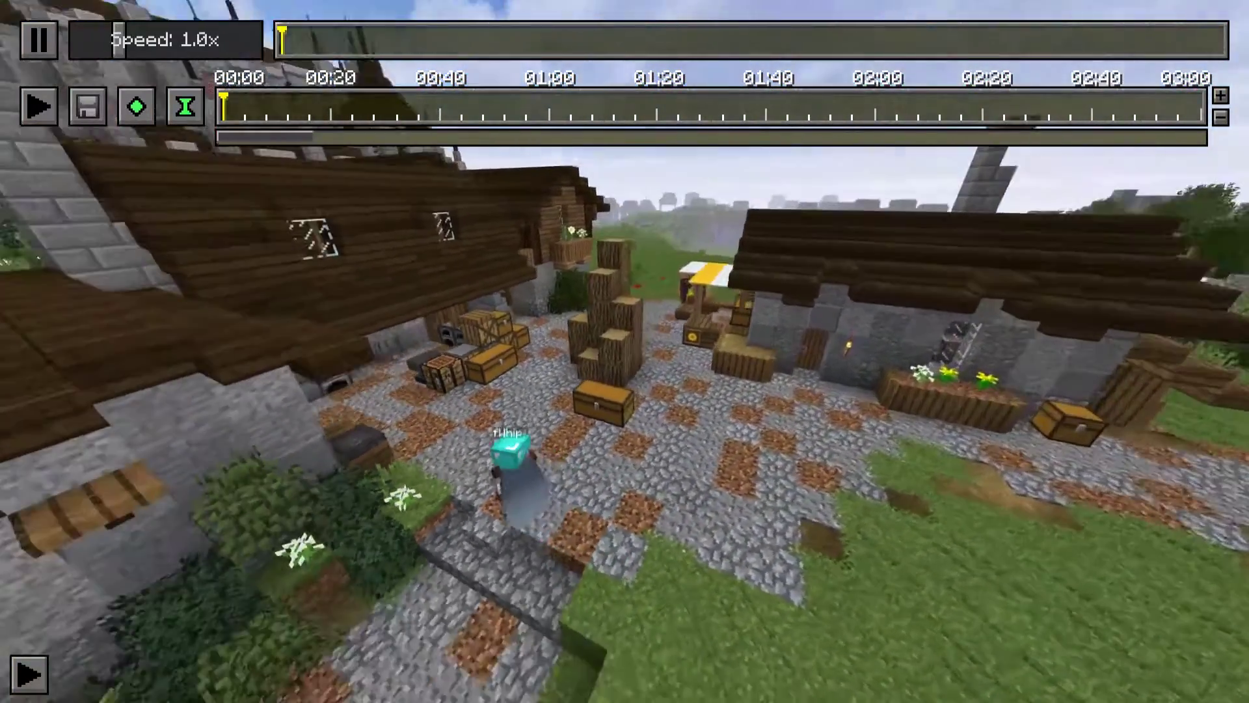
key(s)
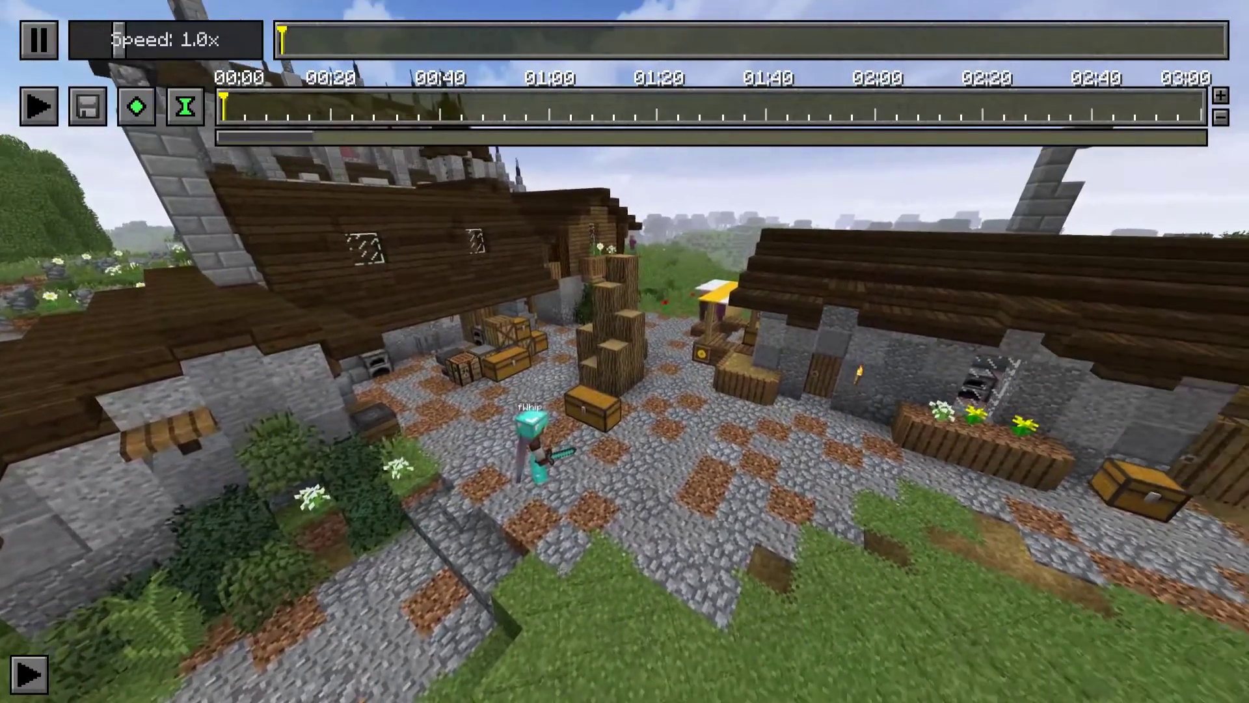
key(s)
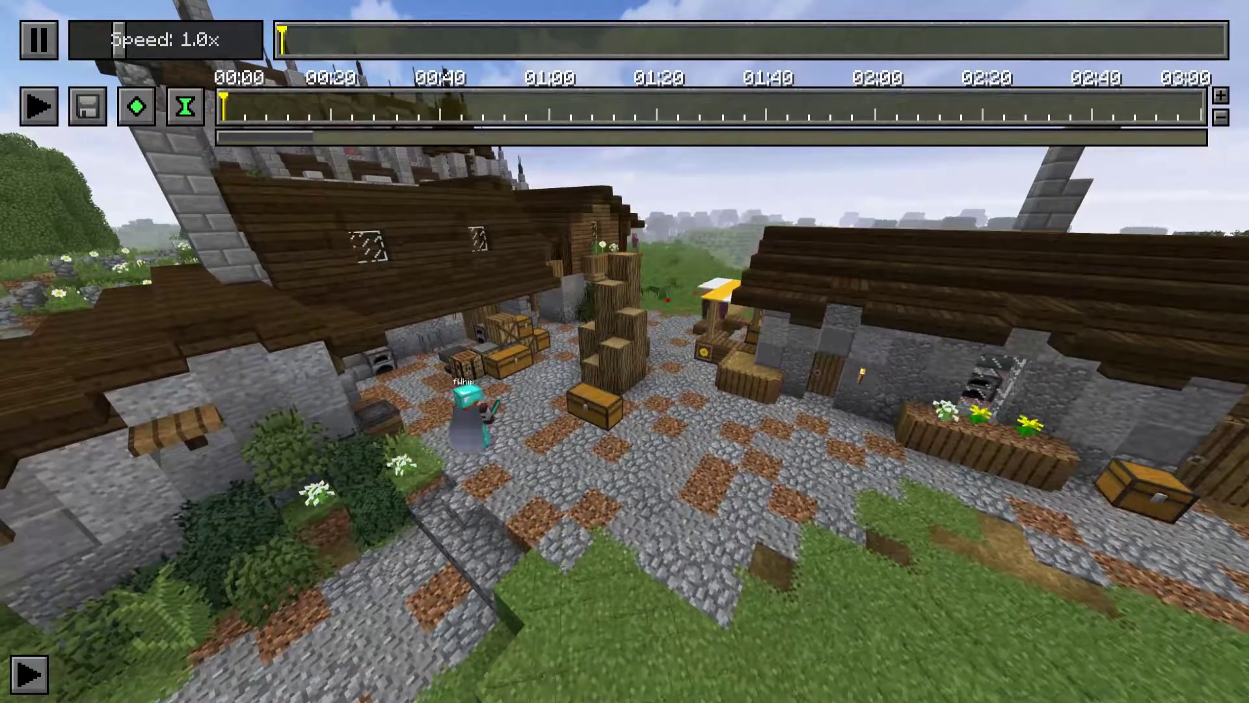
click(26, 53)
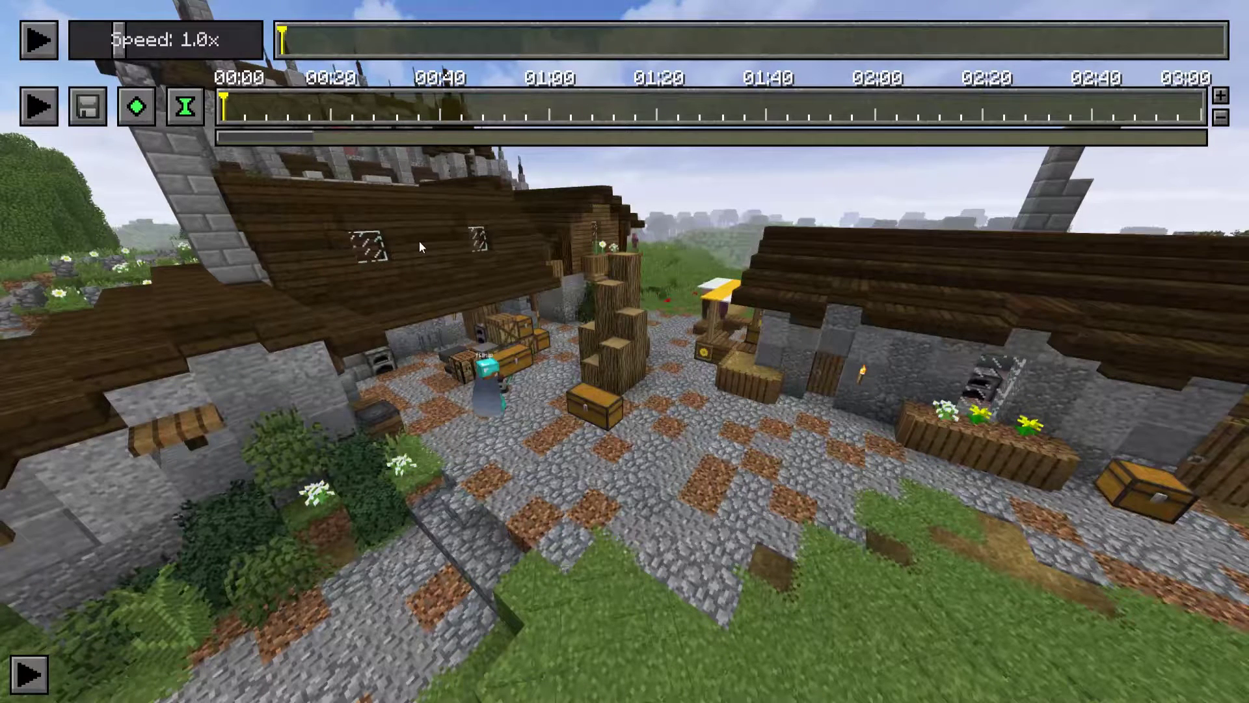
Resume and re-pause the replay, then add a time keyframe at 00:00.
click(37, 51)
click(38, 51)
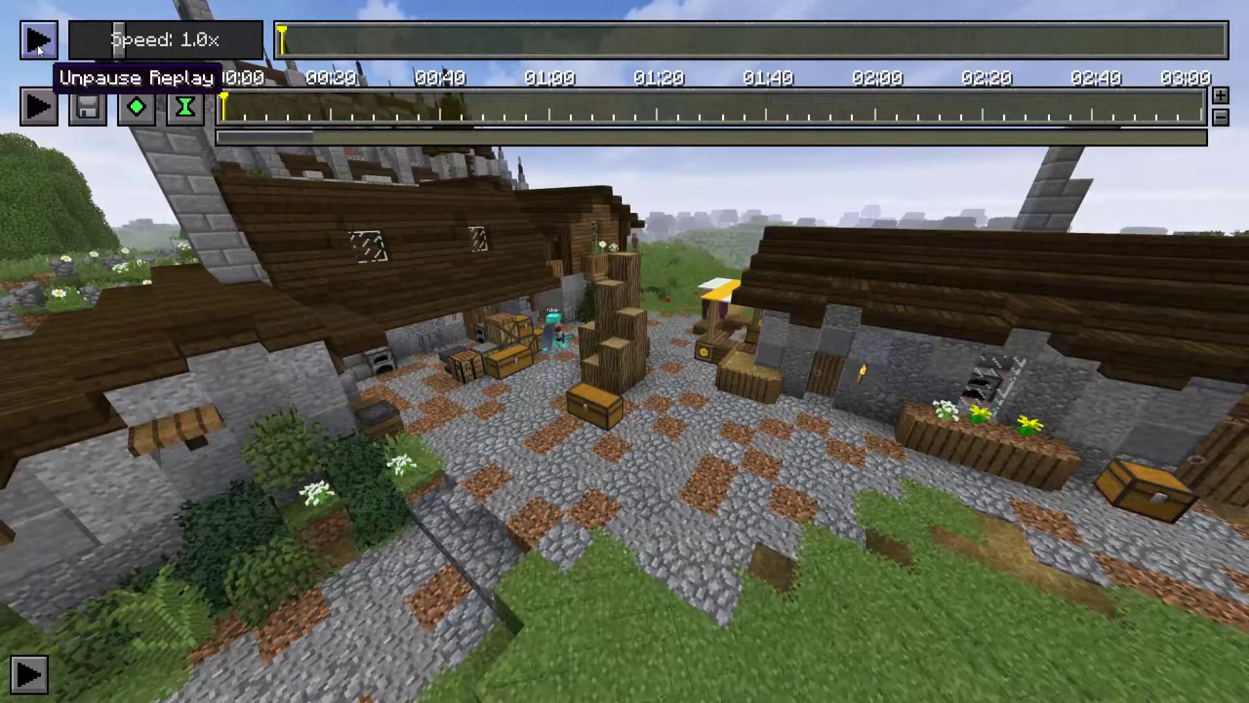
click(44, 116)
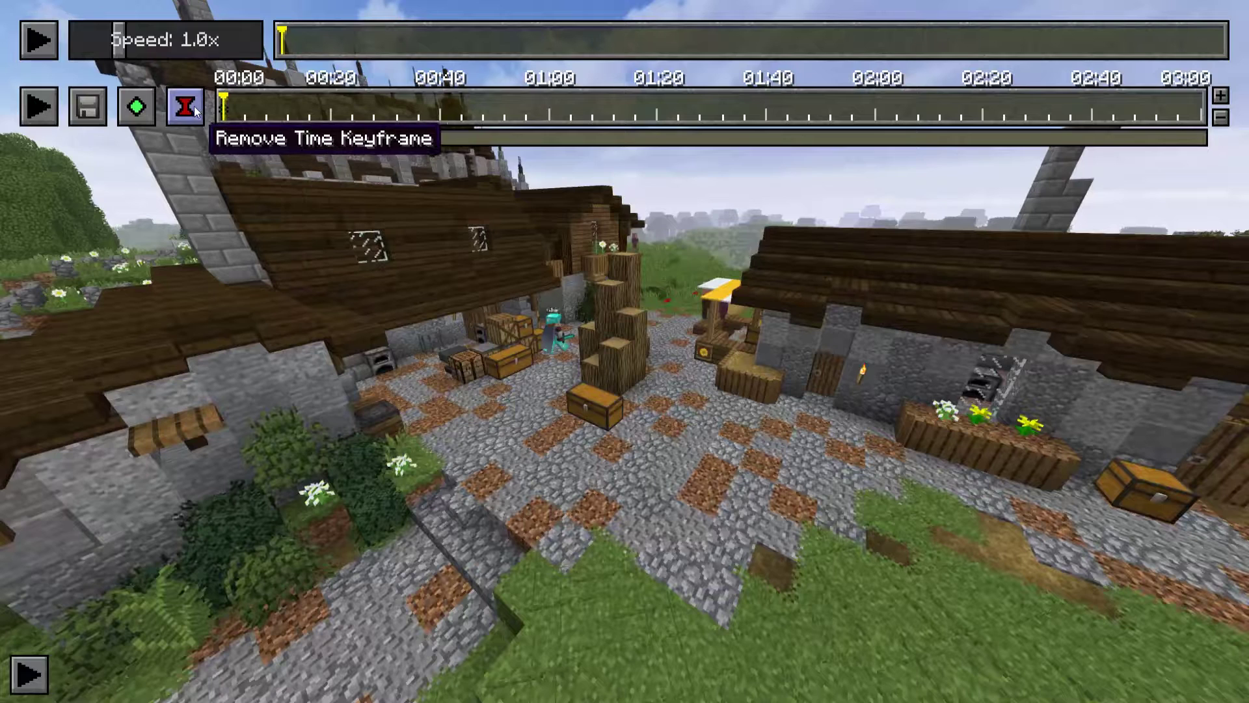
Add a time keyframe at about 00:20 on the camera-path timeline.
click(339, 112)
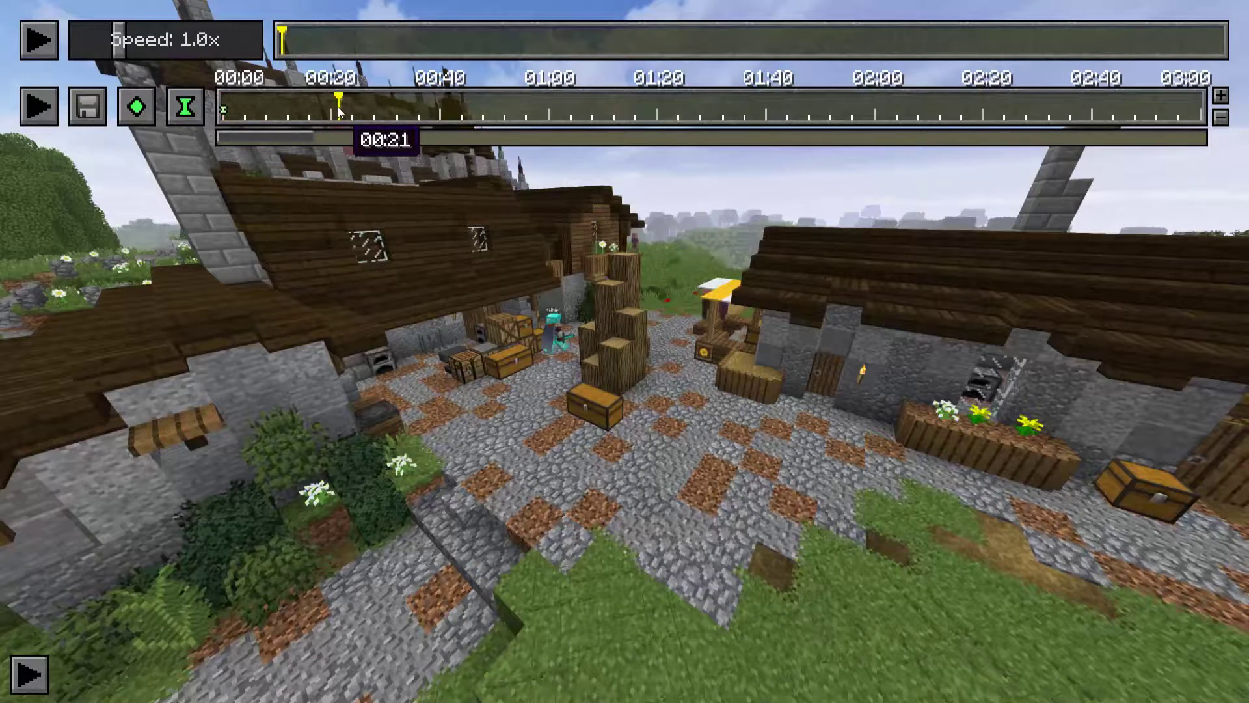
click(186, 107)
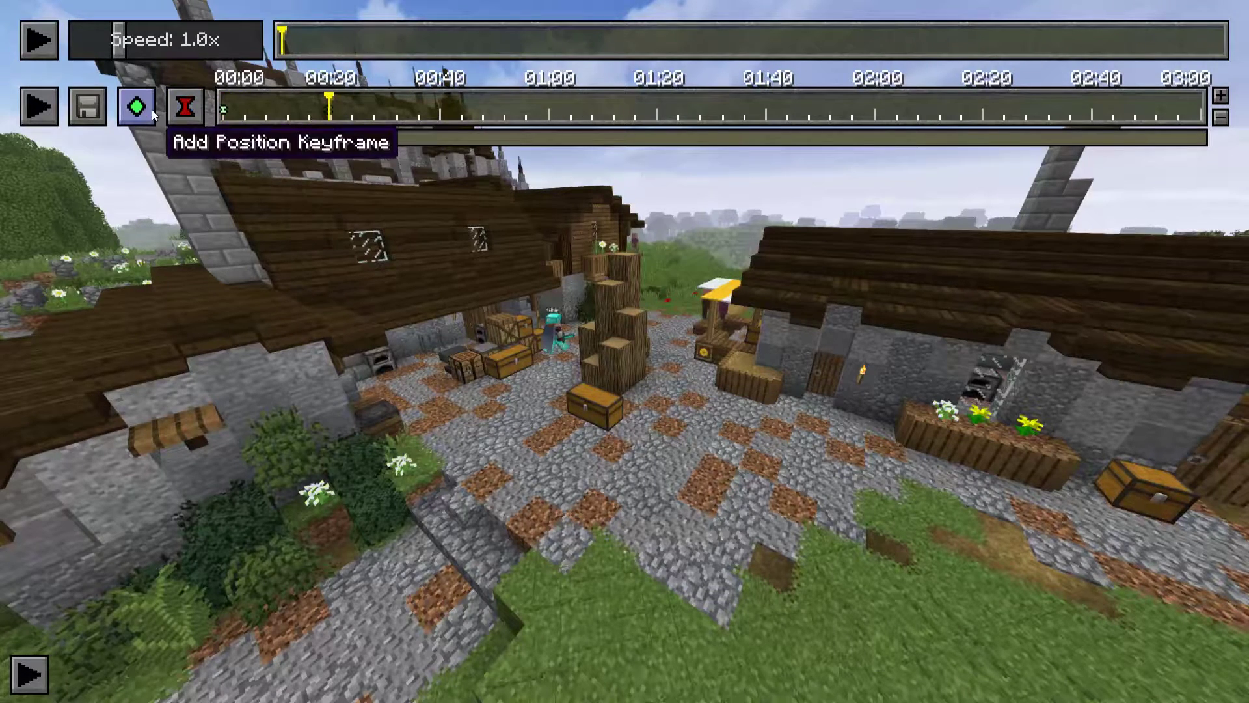
click(223, 123)
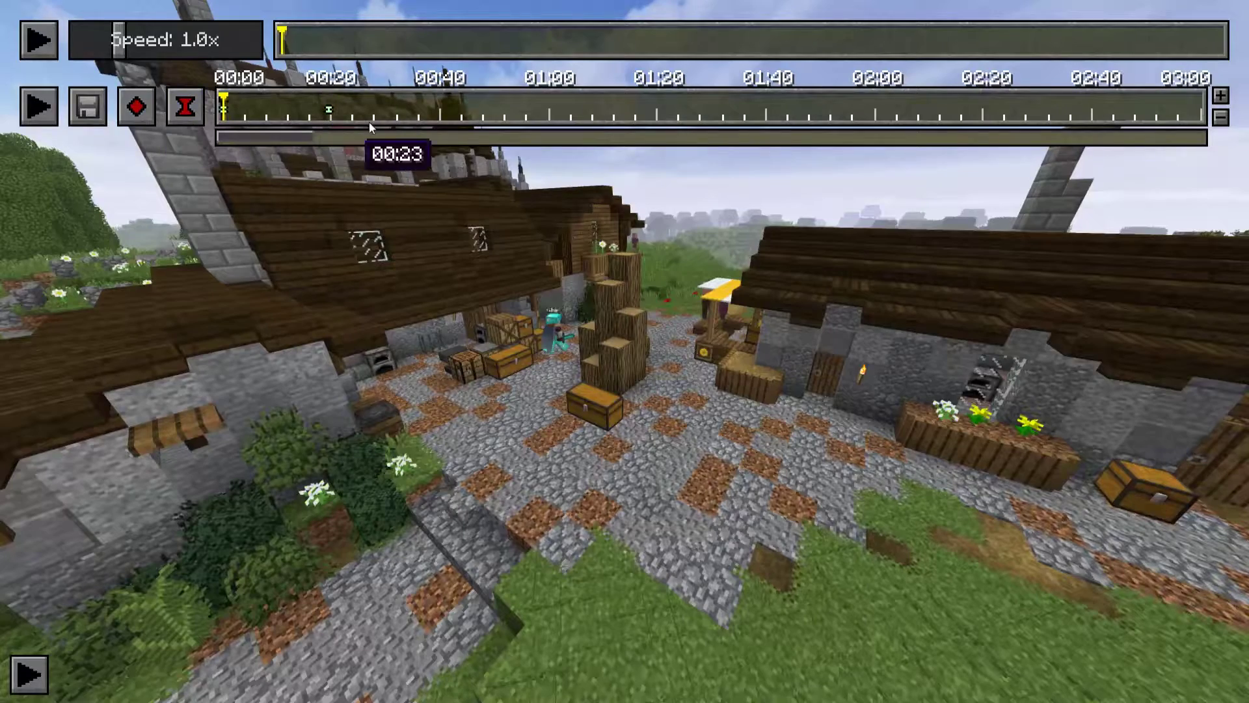
click(332, 117)
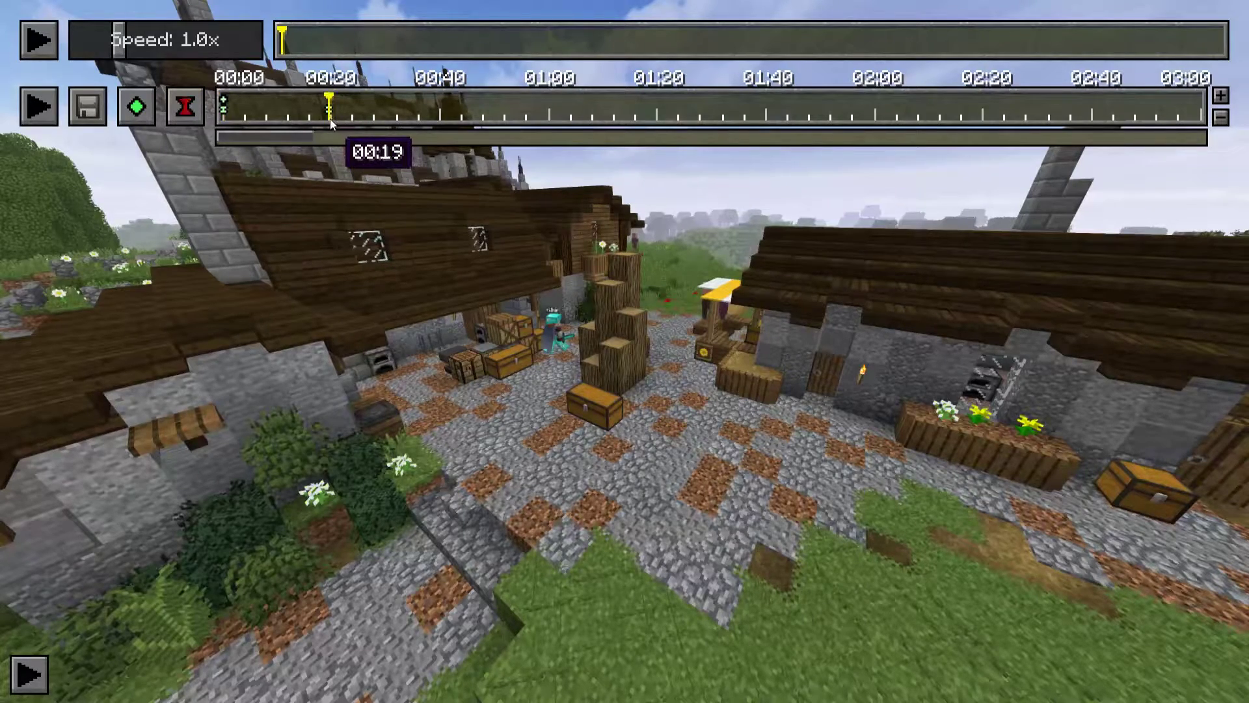
Fly the camera above the village roofs, add a position keyframe, and preview the path.
key(w)
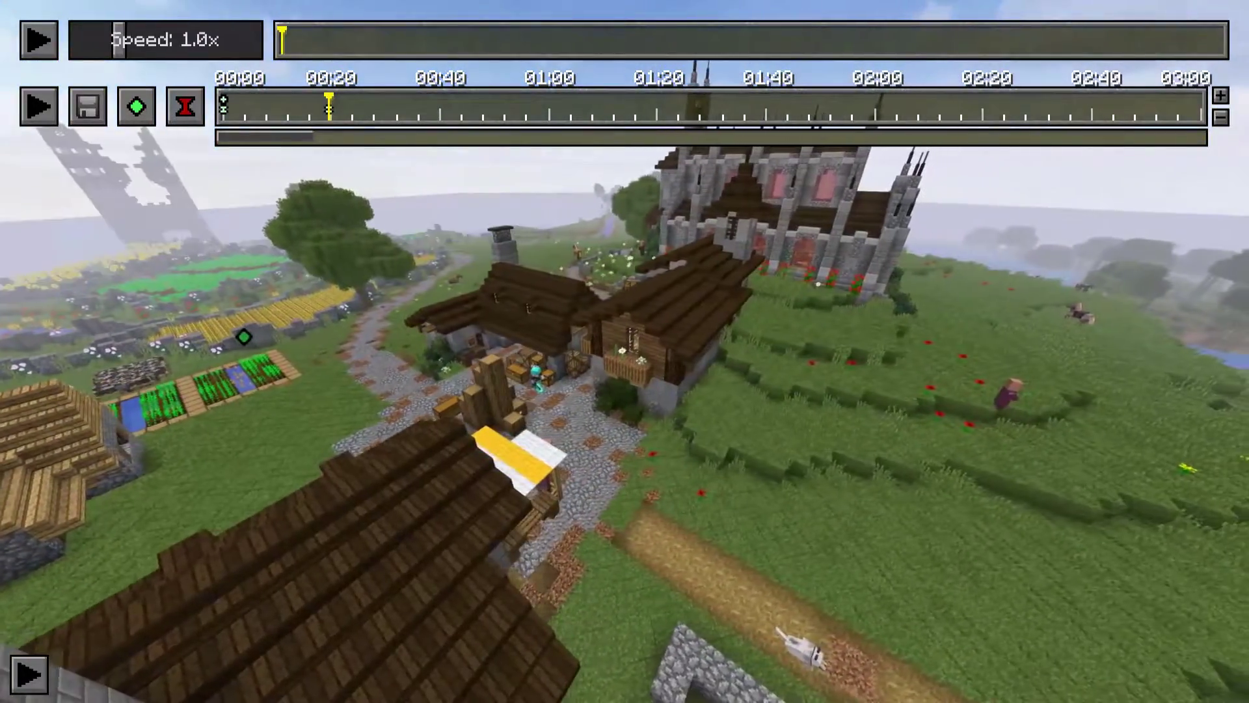
click(138, 109)
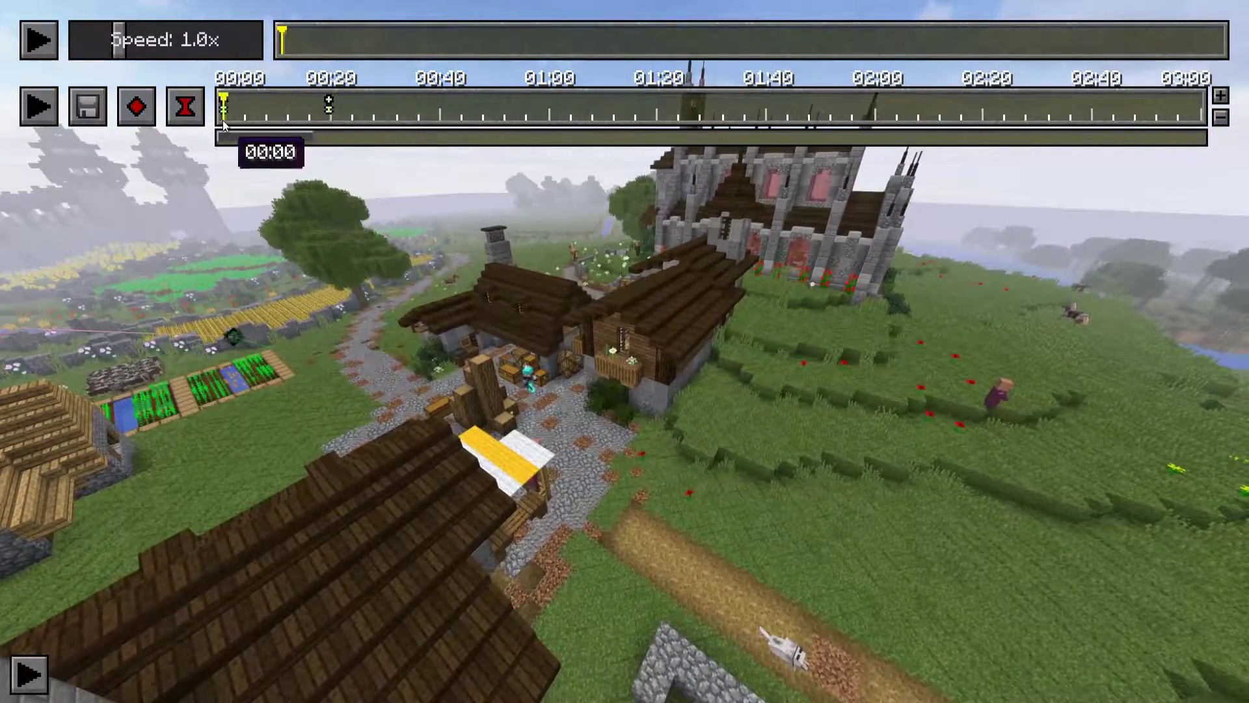
click(49, 110)
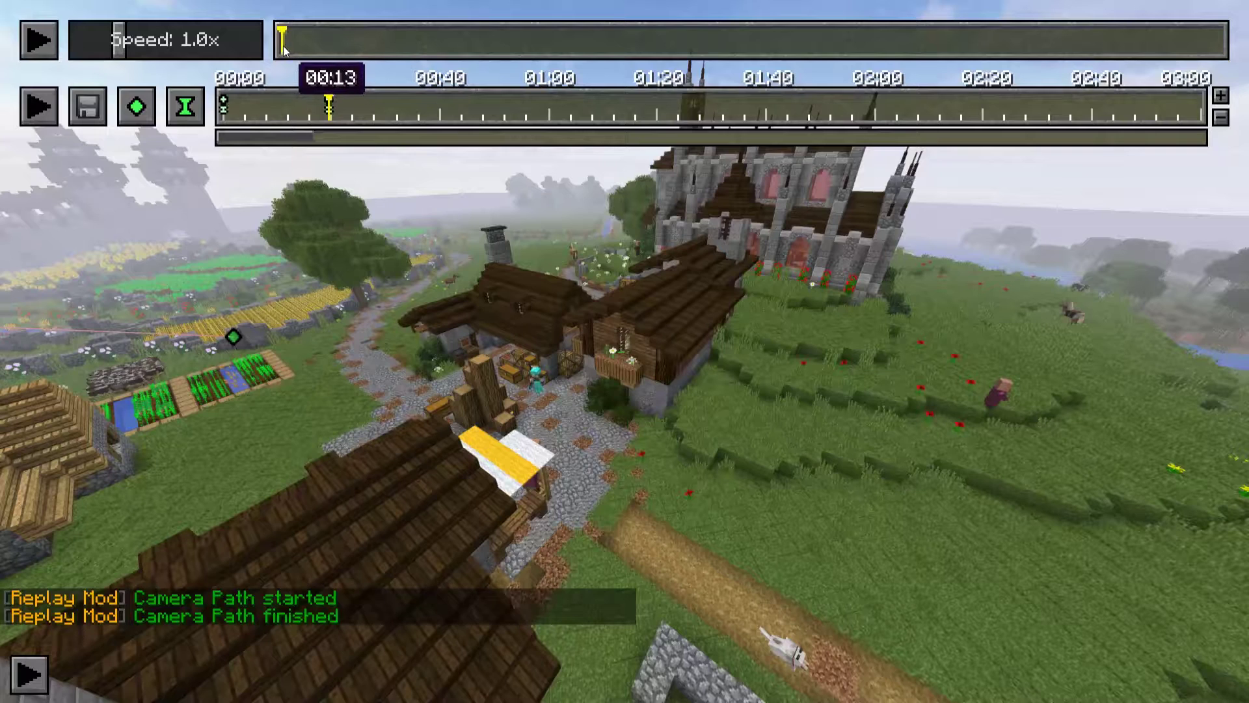
After the preview finishes, select the keyframes at 00:00 and 00:20.
click(224, 114)
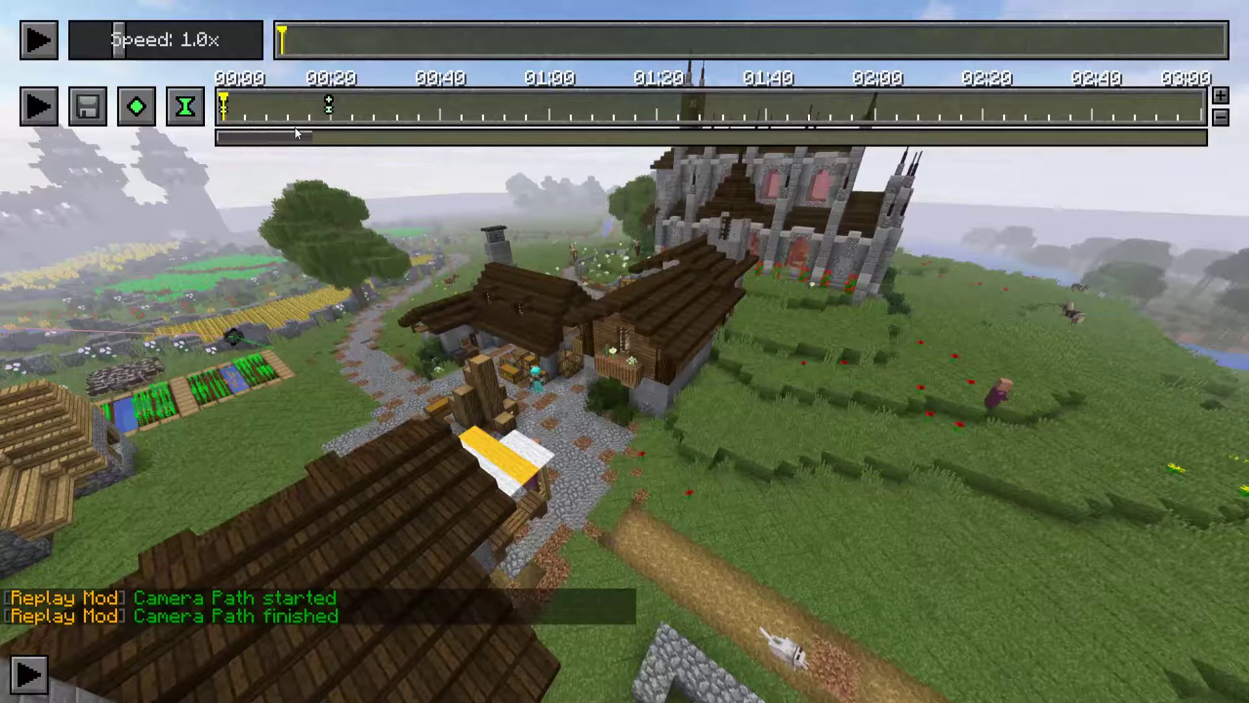
click(330, 116)
Jump the replay to a later moment and add a time keyframe at 00:40.
click(303, 44)
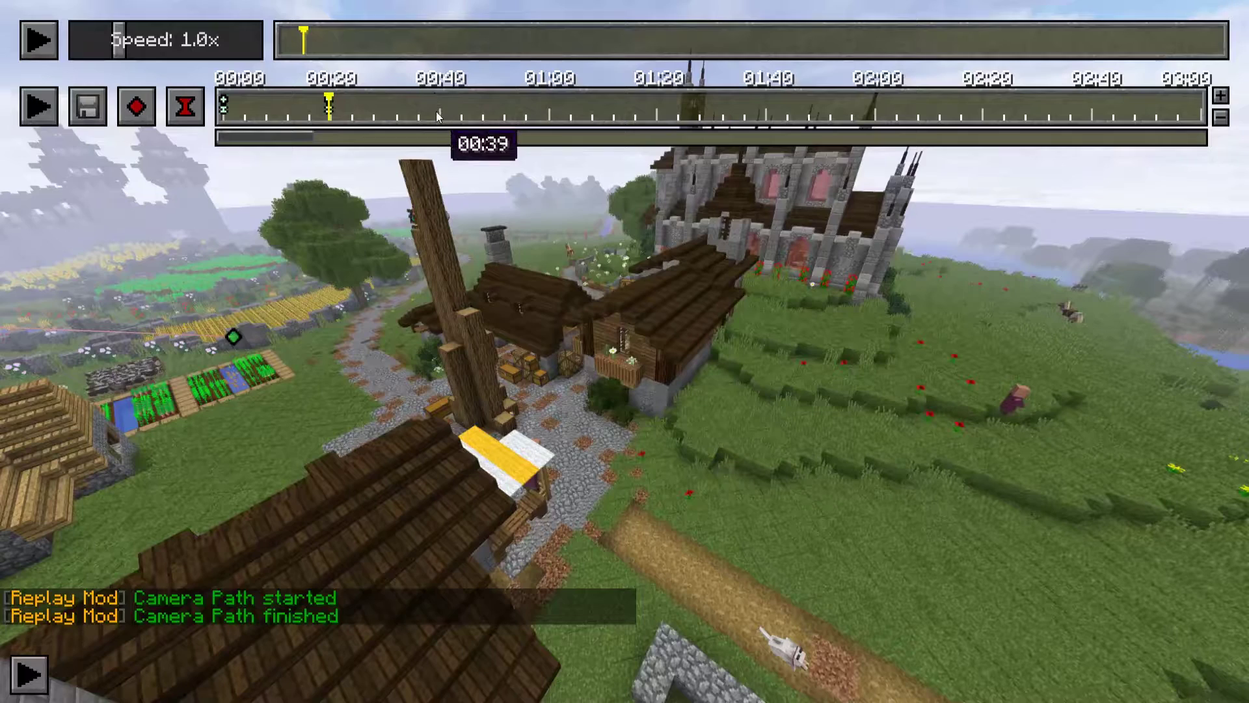
click(420, 45)
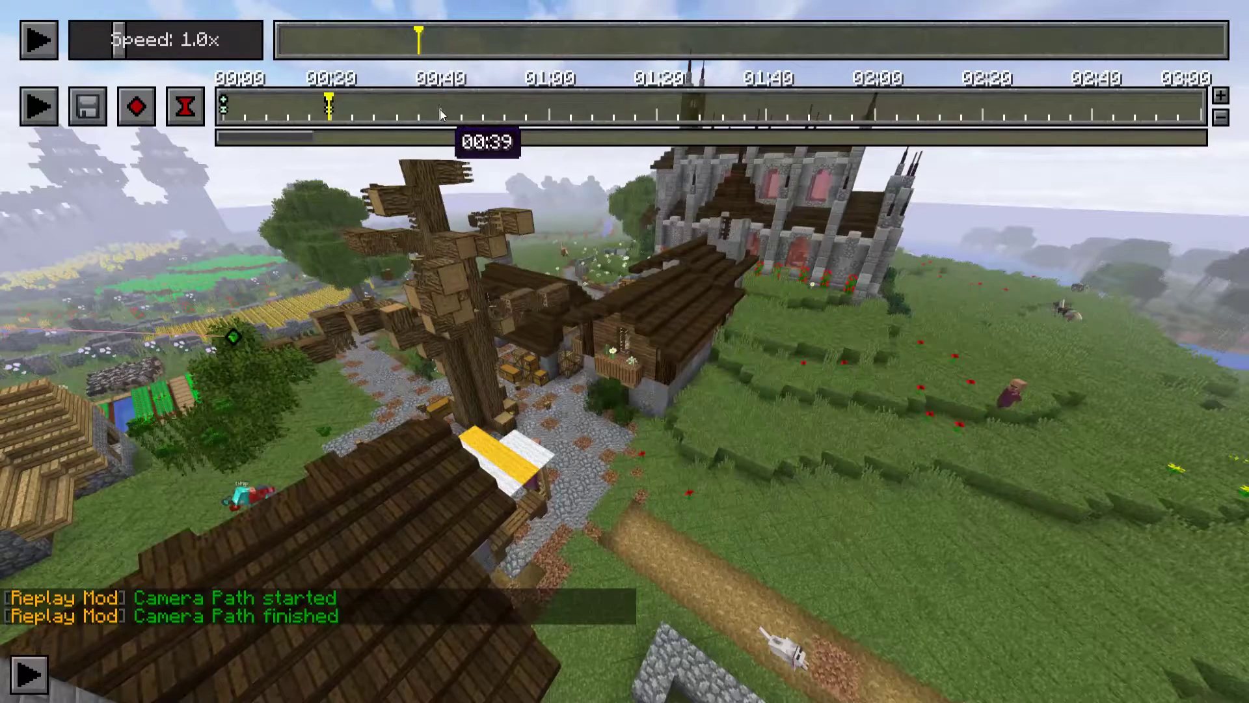
click(171, 108)
Frame the village square, add a position keyframe at 00:40, and return the cursor to 00:00.
key(w)
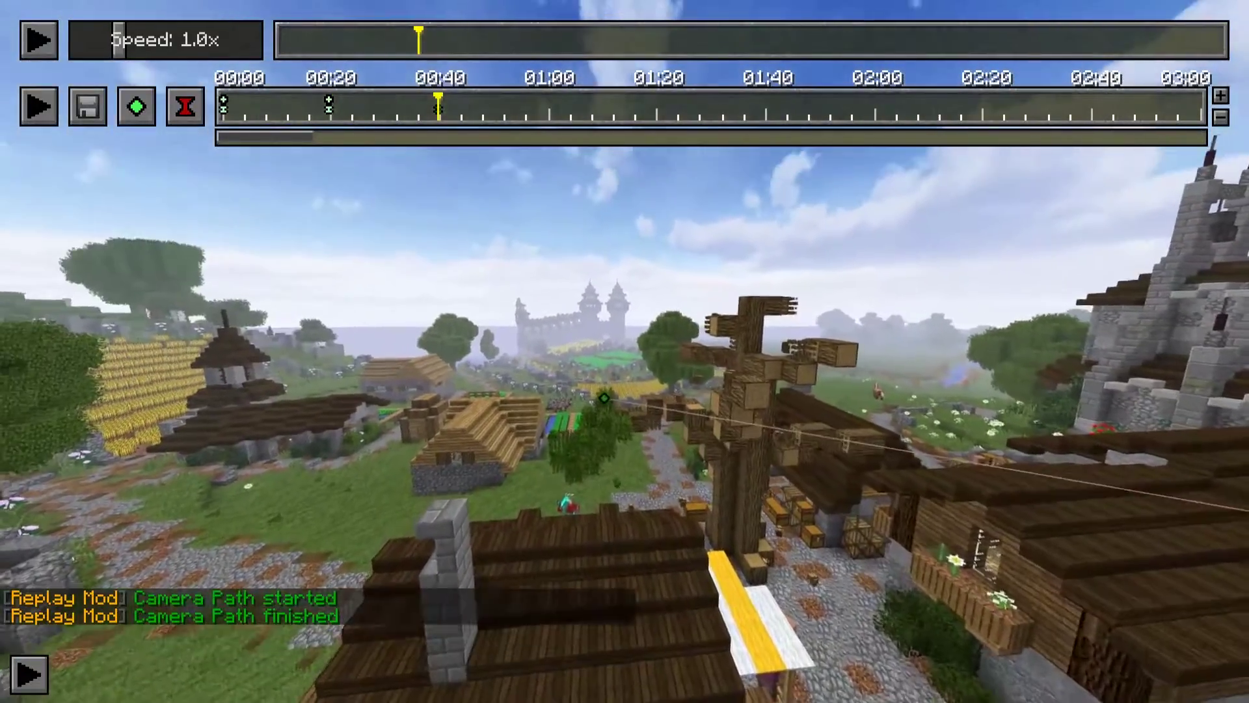
key(a)
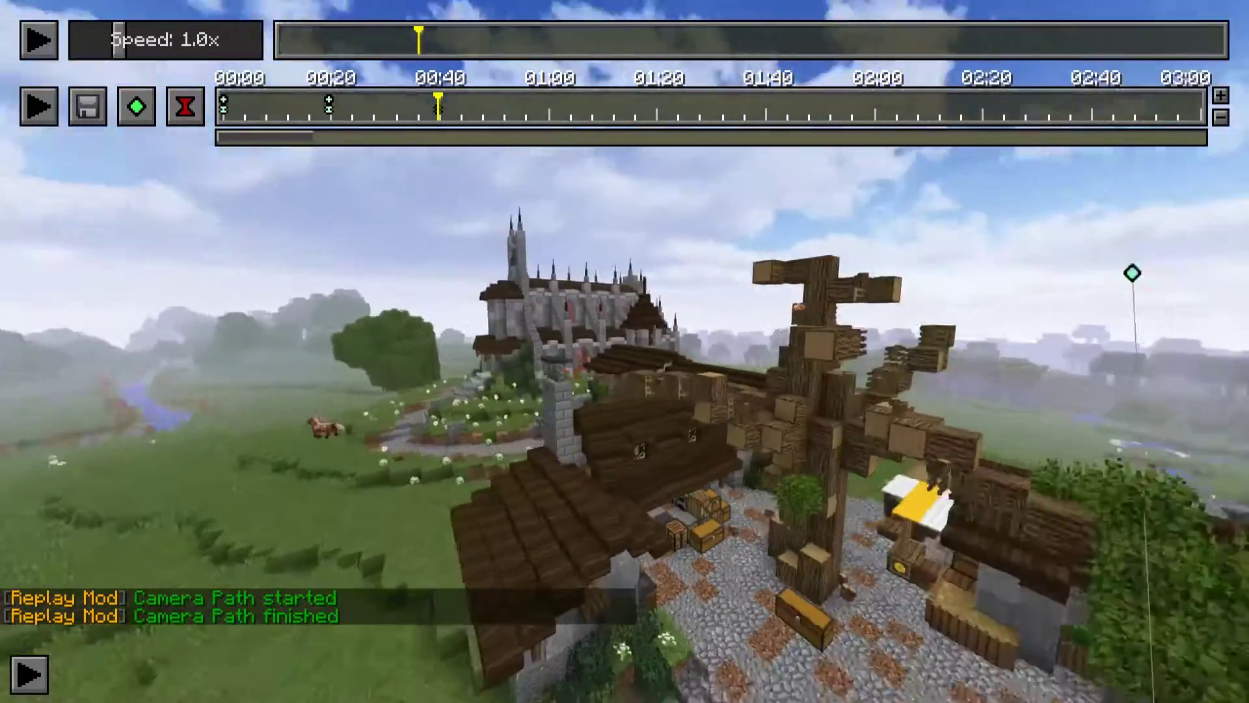
key(s)
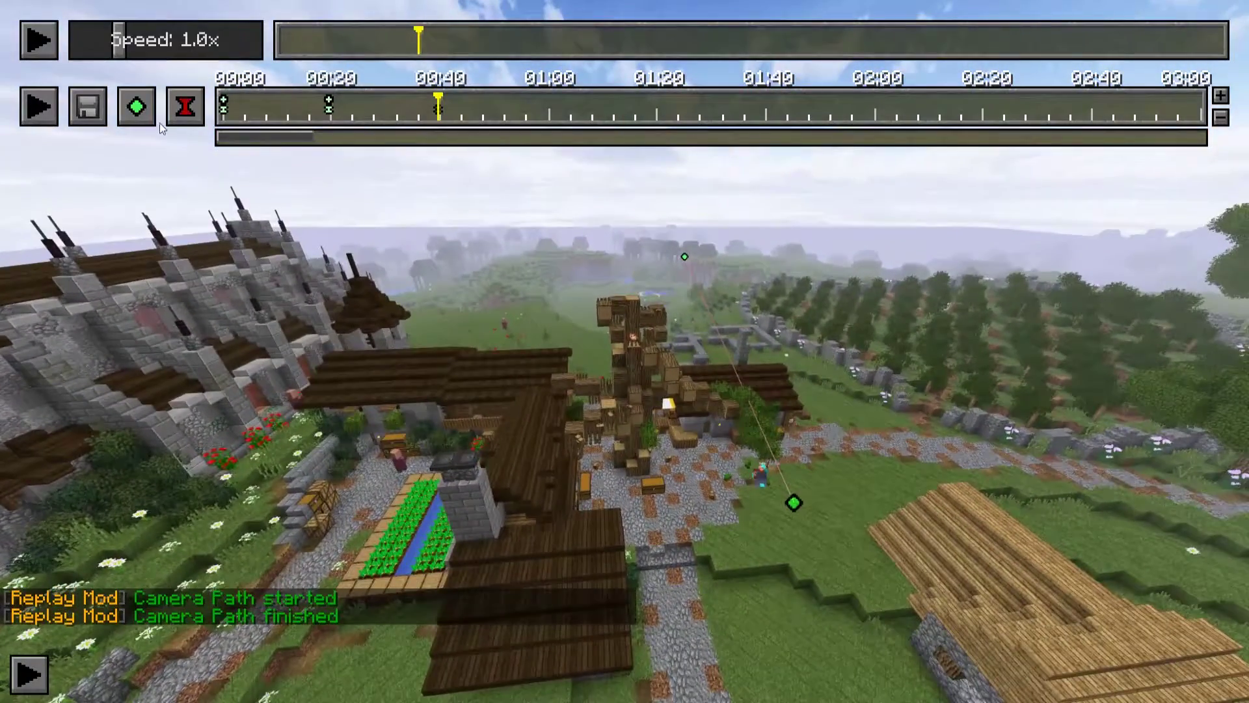
click(138, 110)
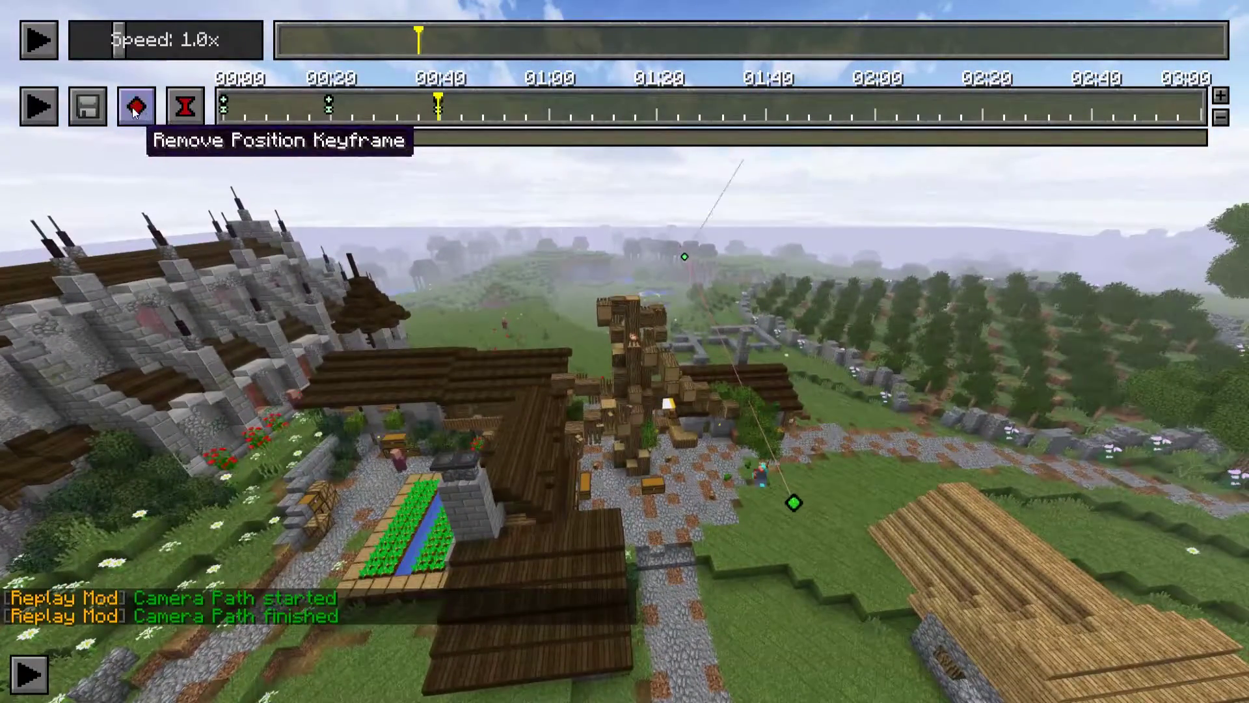
click(223, 115)
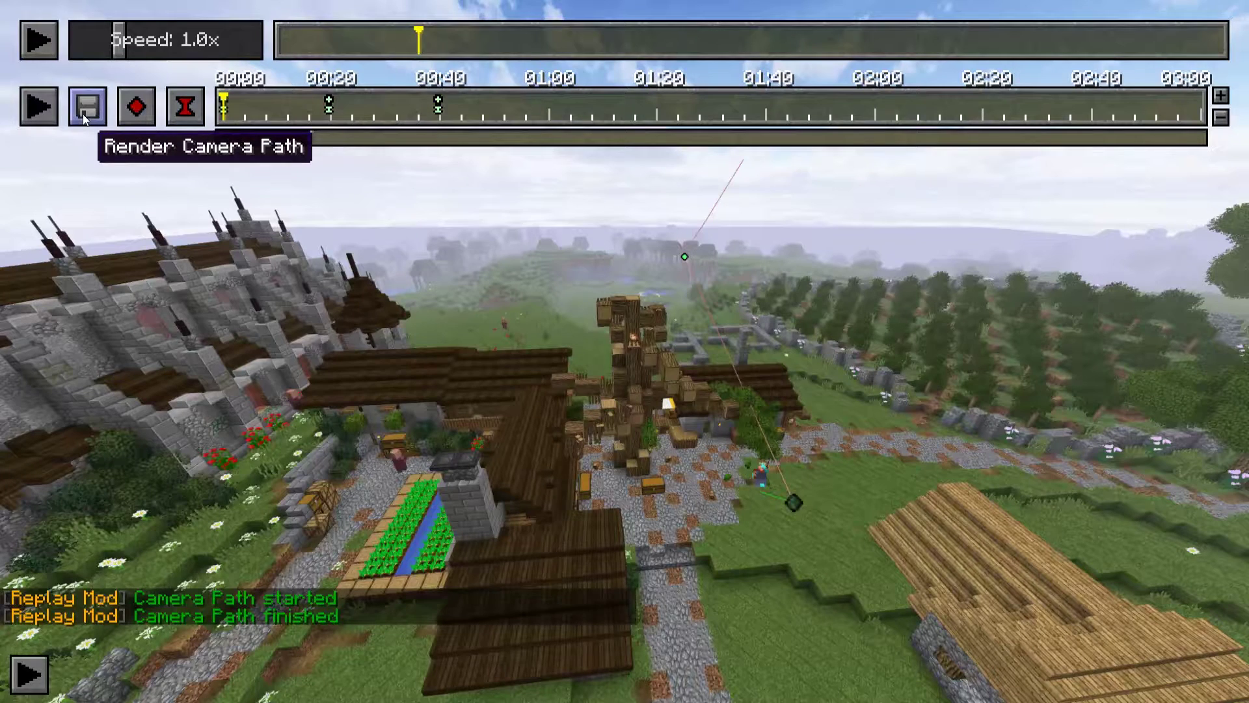
Play the three-keyframe camera path from 00:00 and scrub the cursor toward 00:40.
click(52, 112)
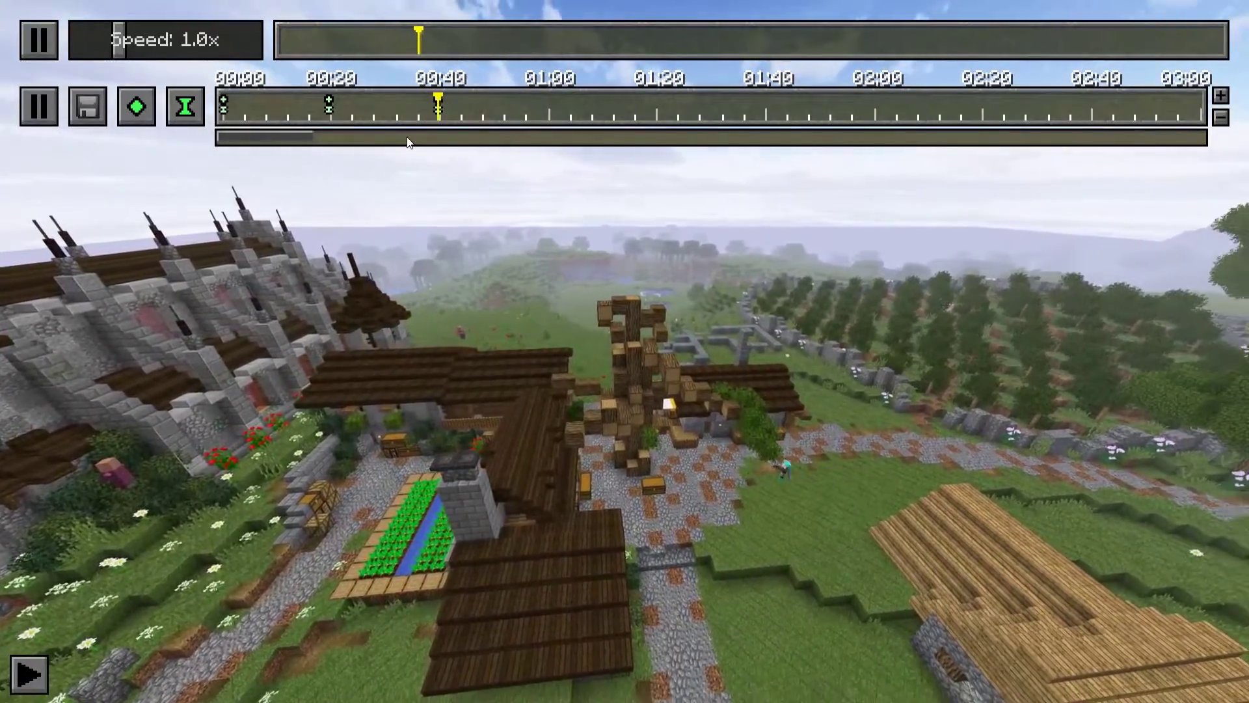
drag(234, 118, 384, 114)
drag(385, 115, 315, 113)
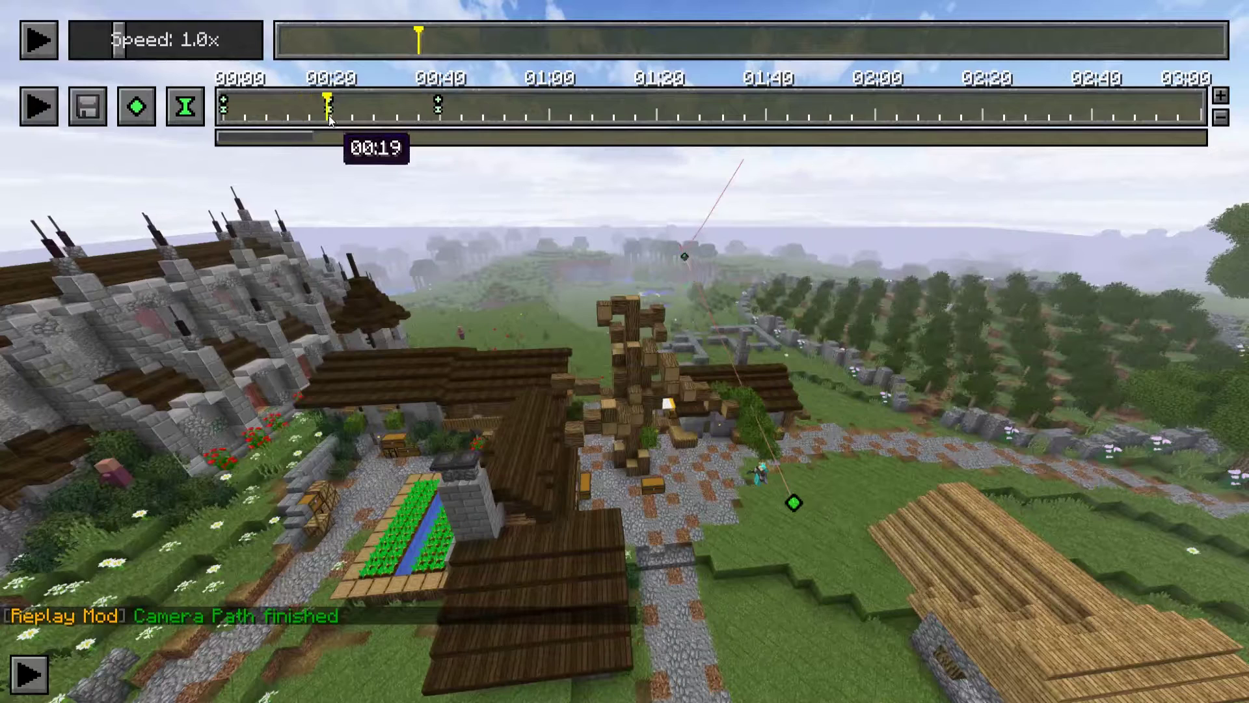
Remove the time and position keyframes at 00:40.
click(184, 111)
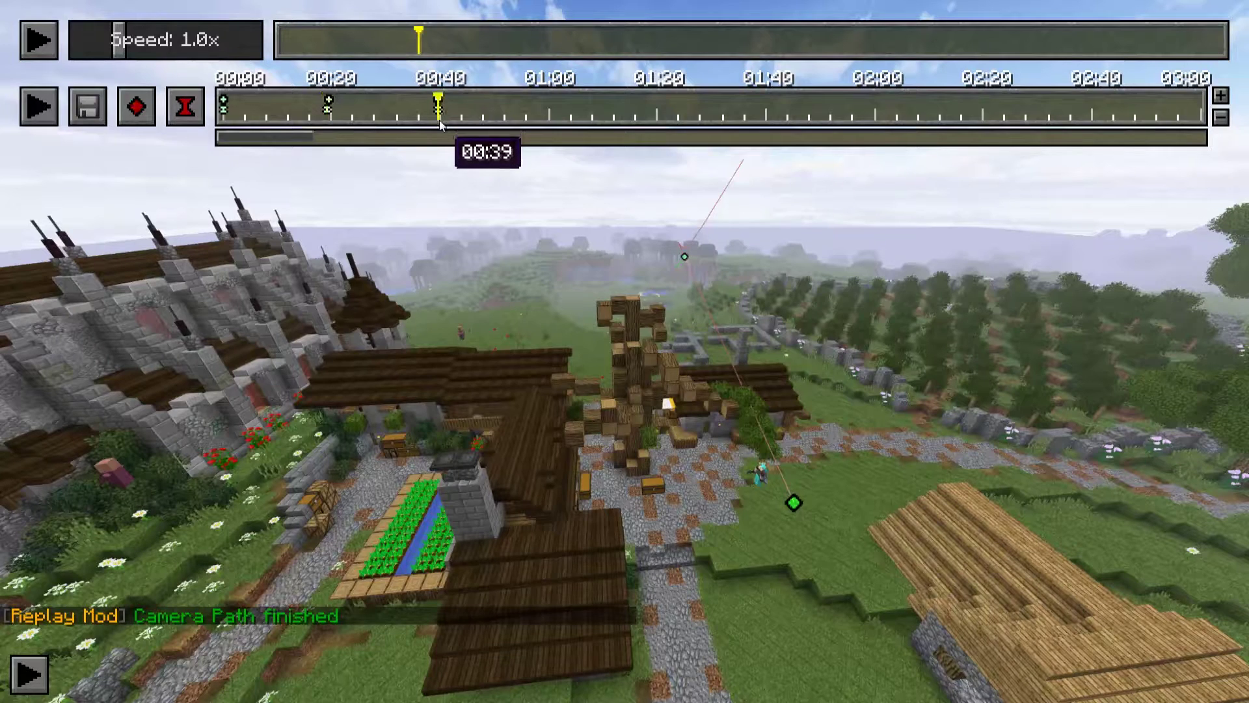
click(184, 106)
click(137, 106)
Remove the time and position keyframes at 00:20.
click(327, 111)
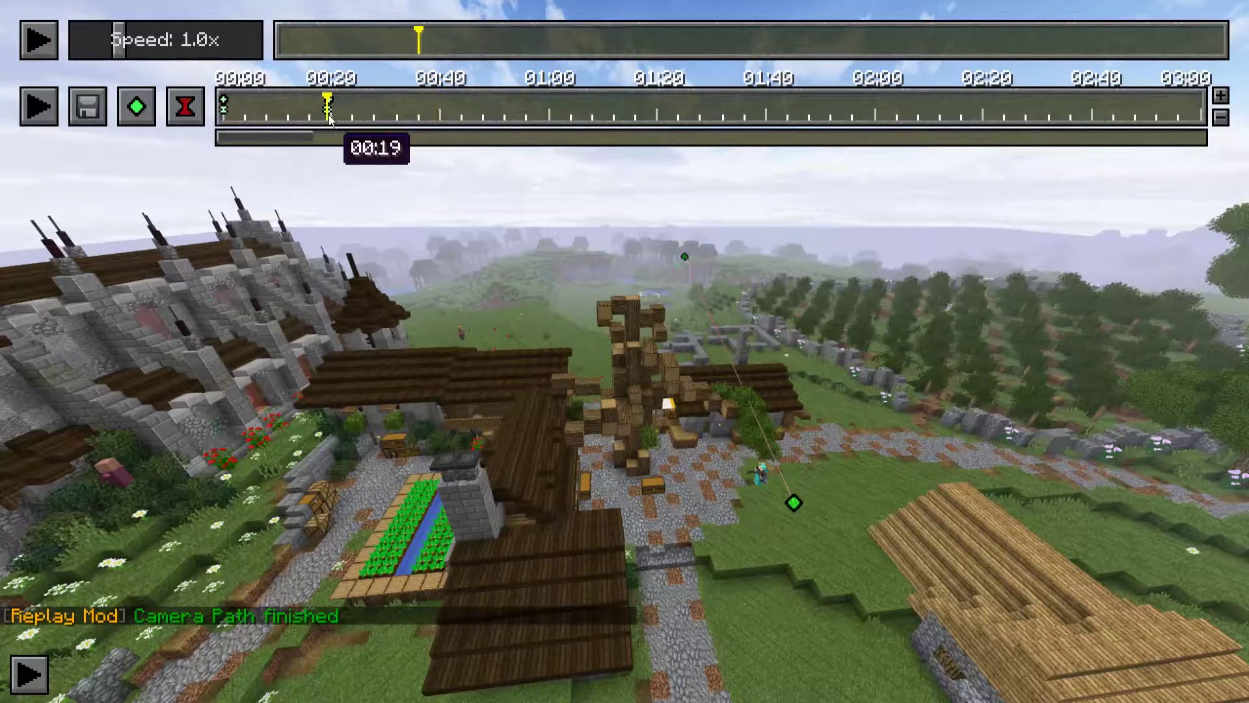
click(185, 108)
click(327, 101)
key(Delete)
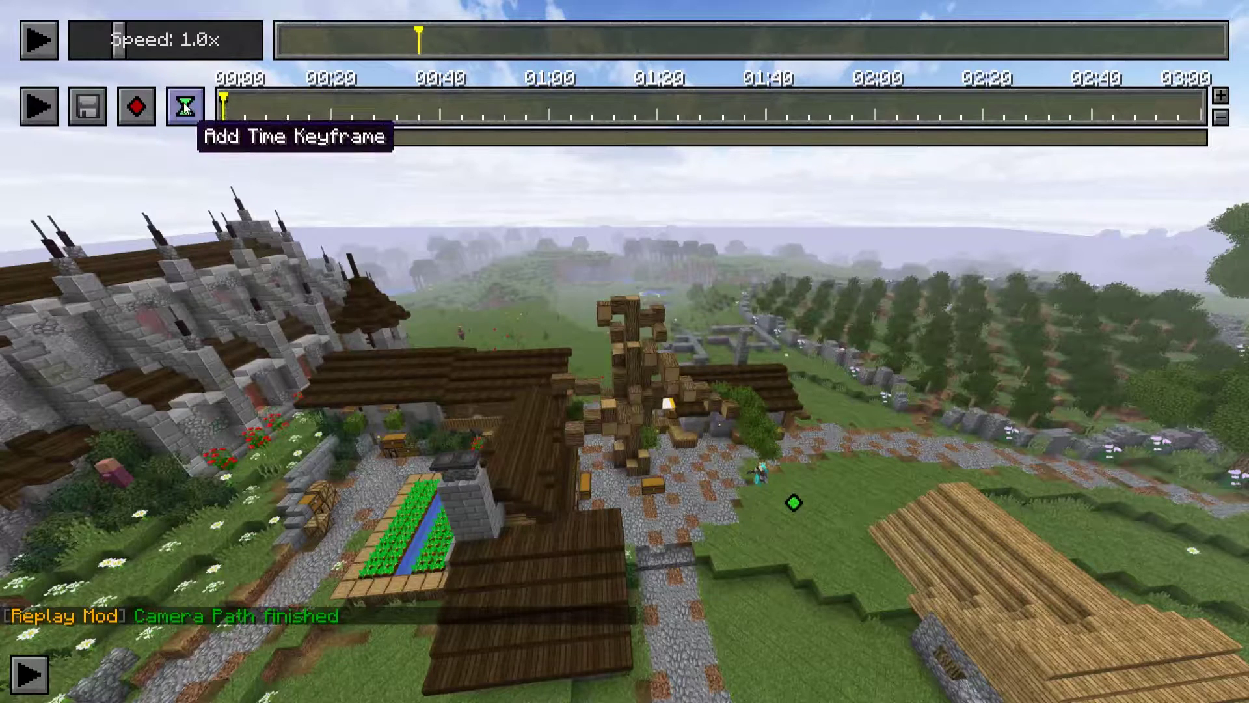
key(Delete)
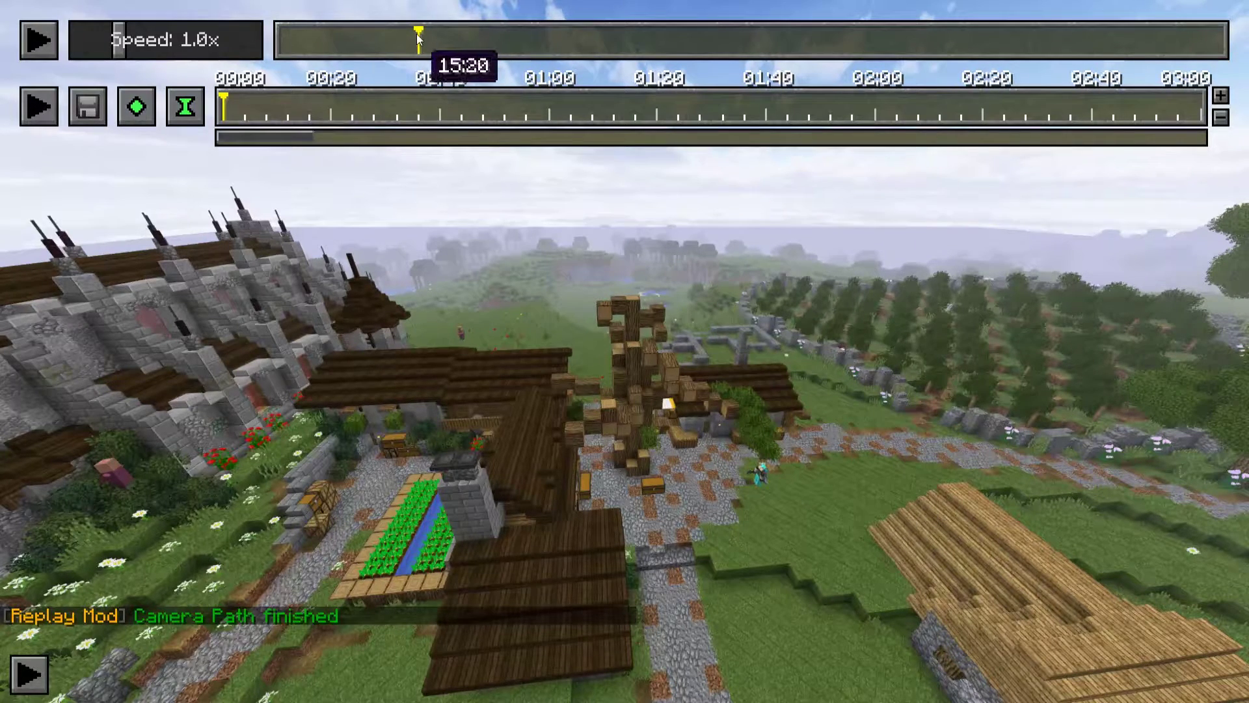
Seek the replay back to its very beginning, resume playback, and take free-camera control.
click(322, 44)
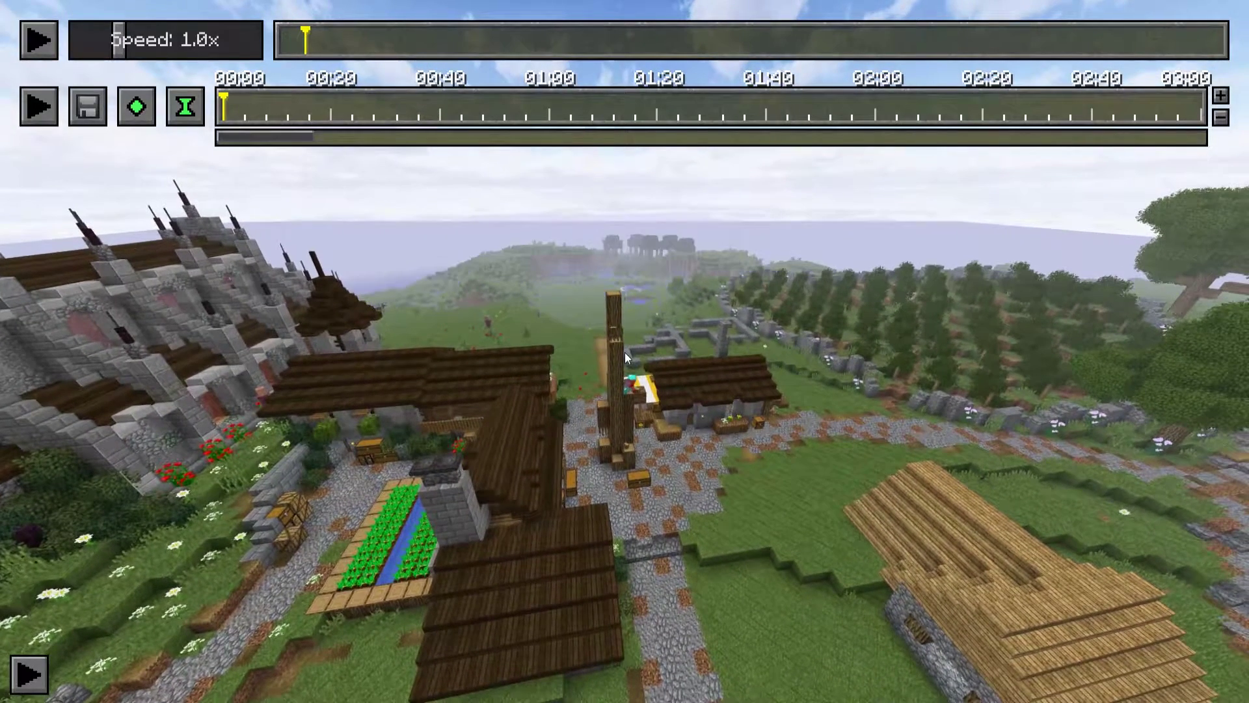
click(496, 108)
click(473, 108)
click(279, 43)
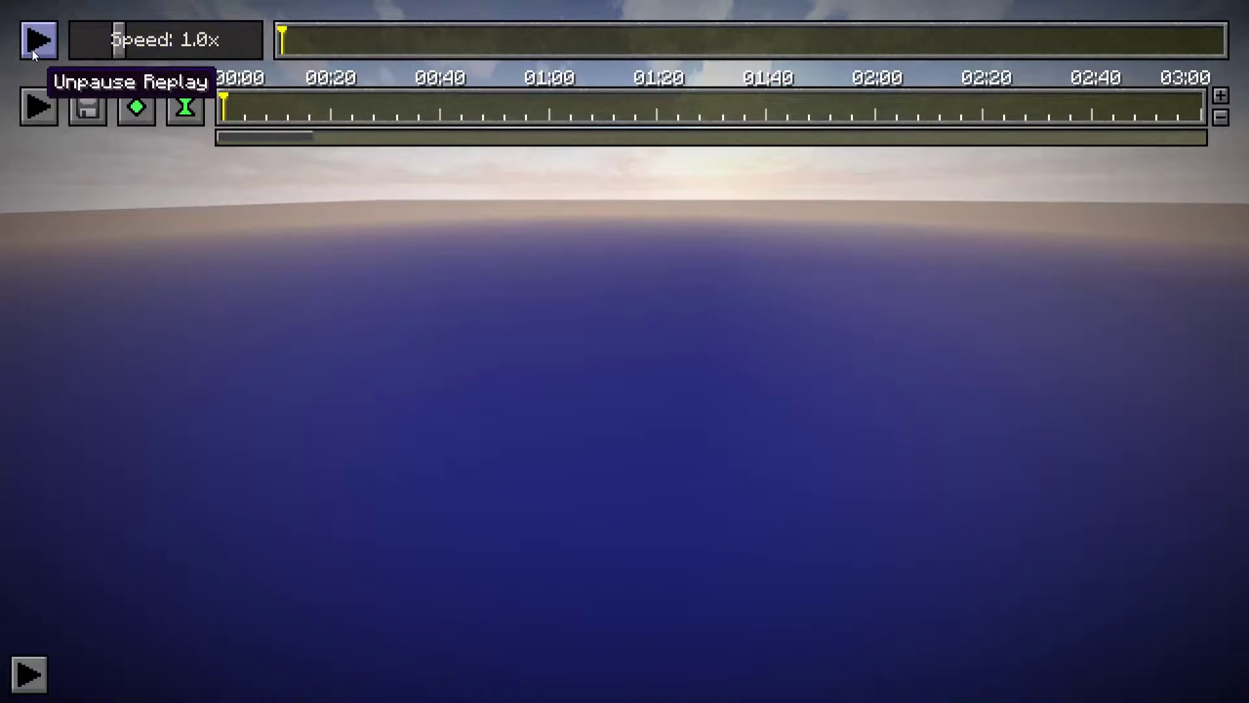
click(33, 49)
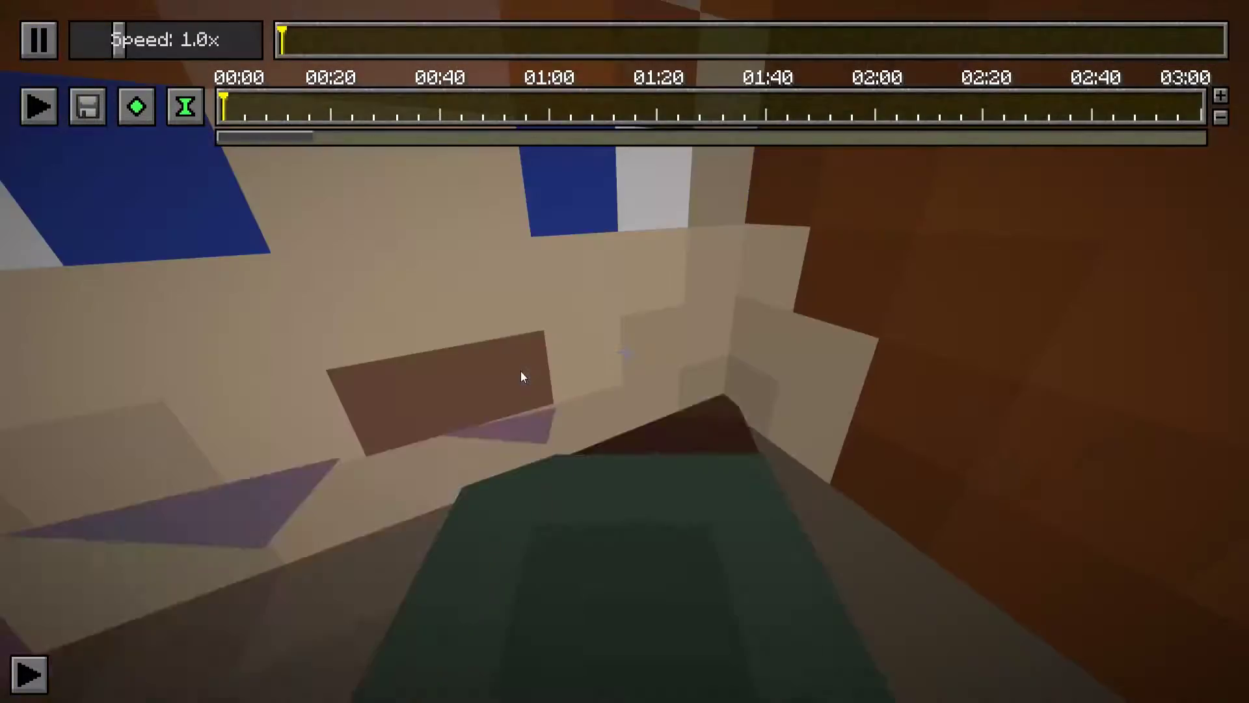
click(521, 371)
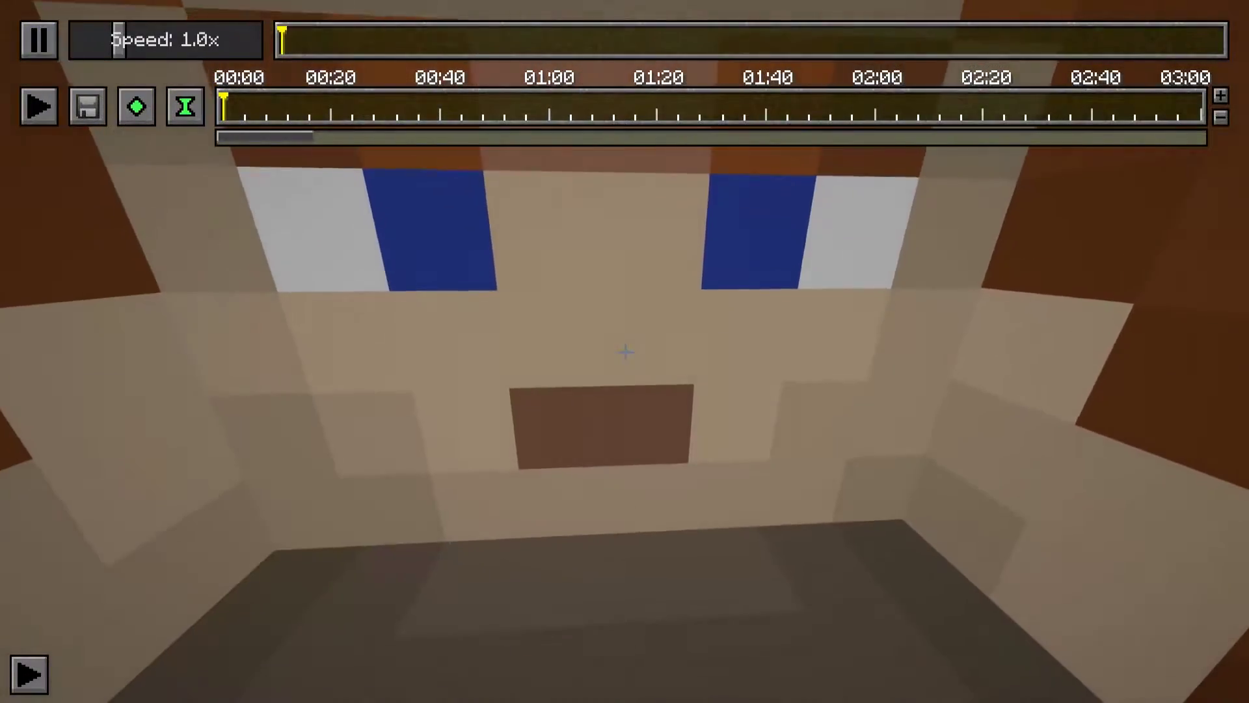
Fly the camera low into the market square and add time and position keyframes at 00:00.
key(s)
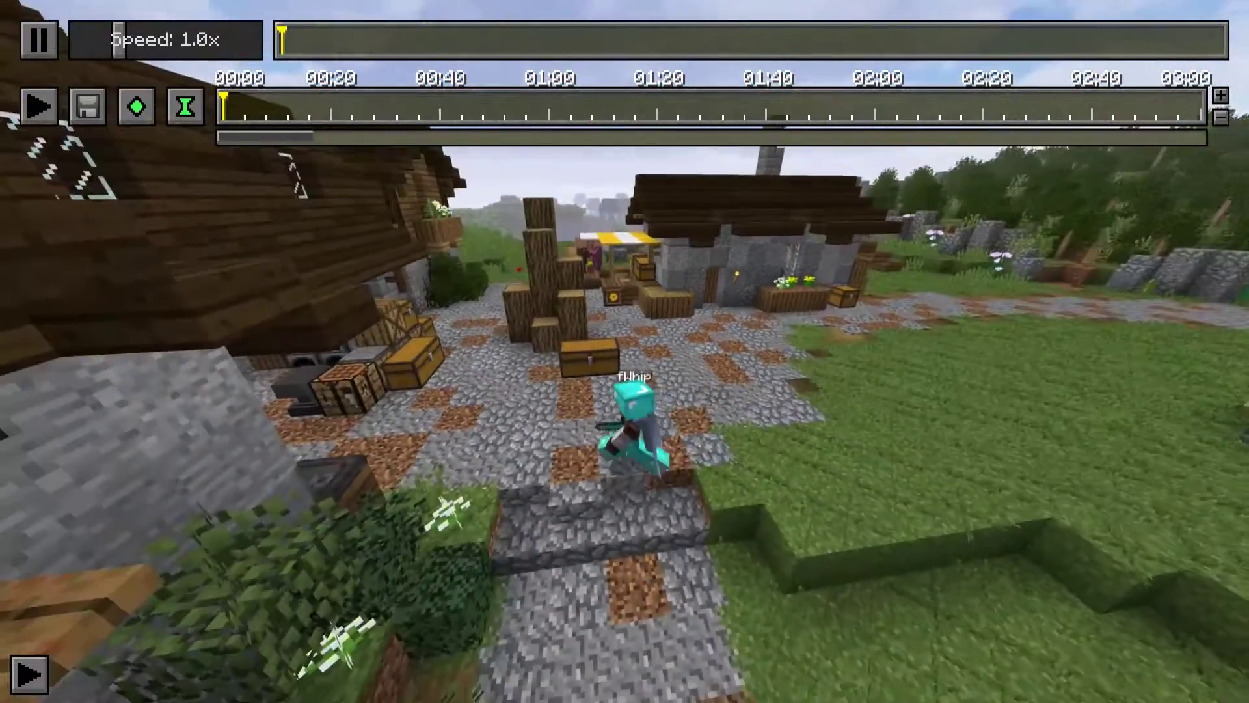
key(s)
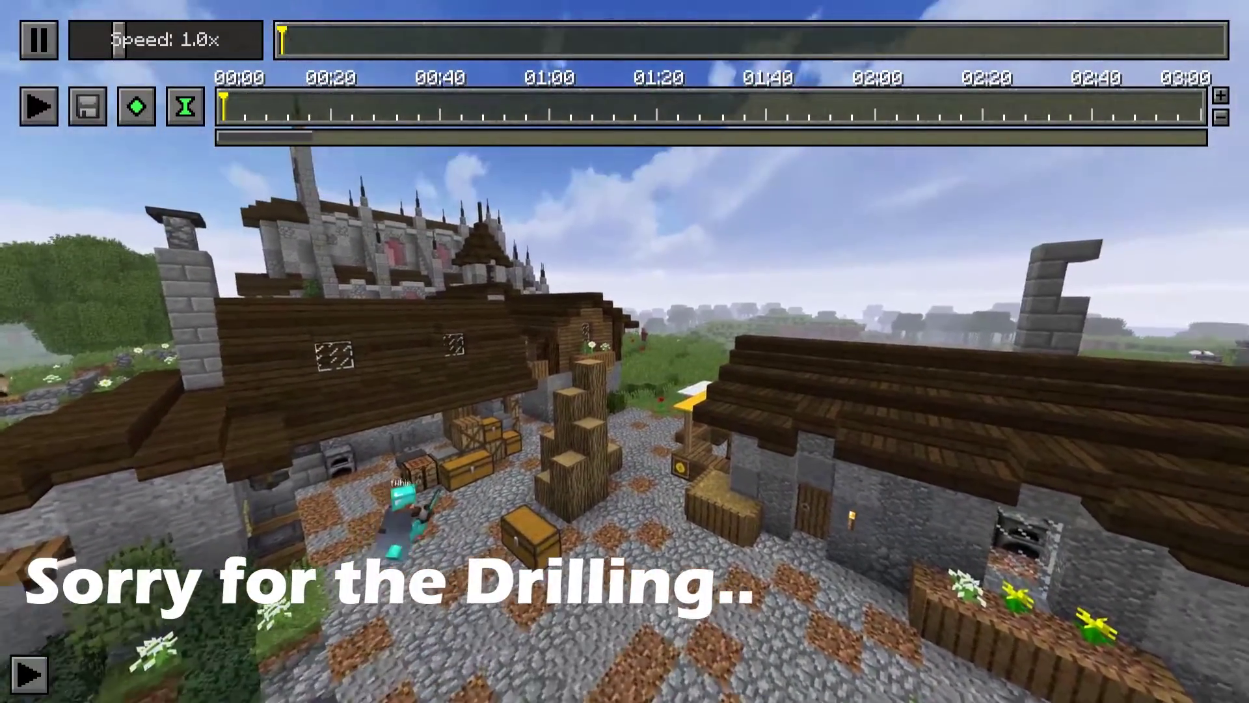
key(w)
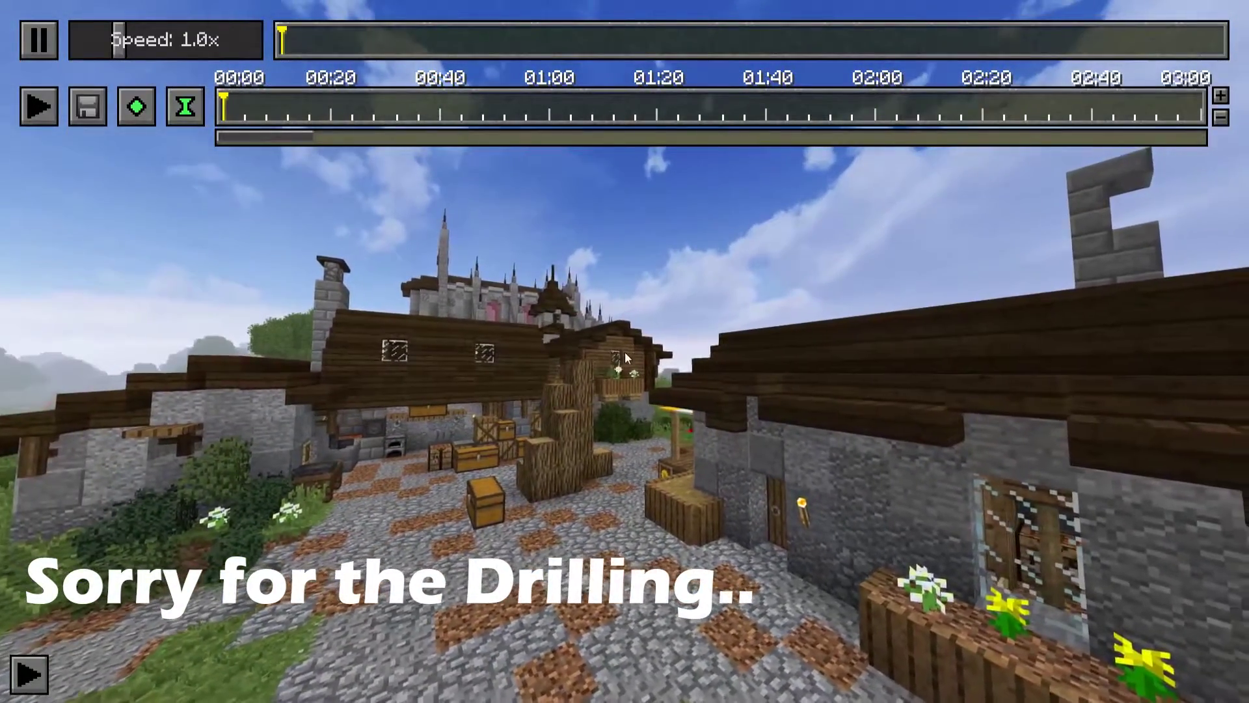
click(187, 110)
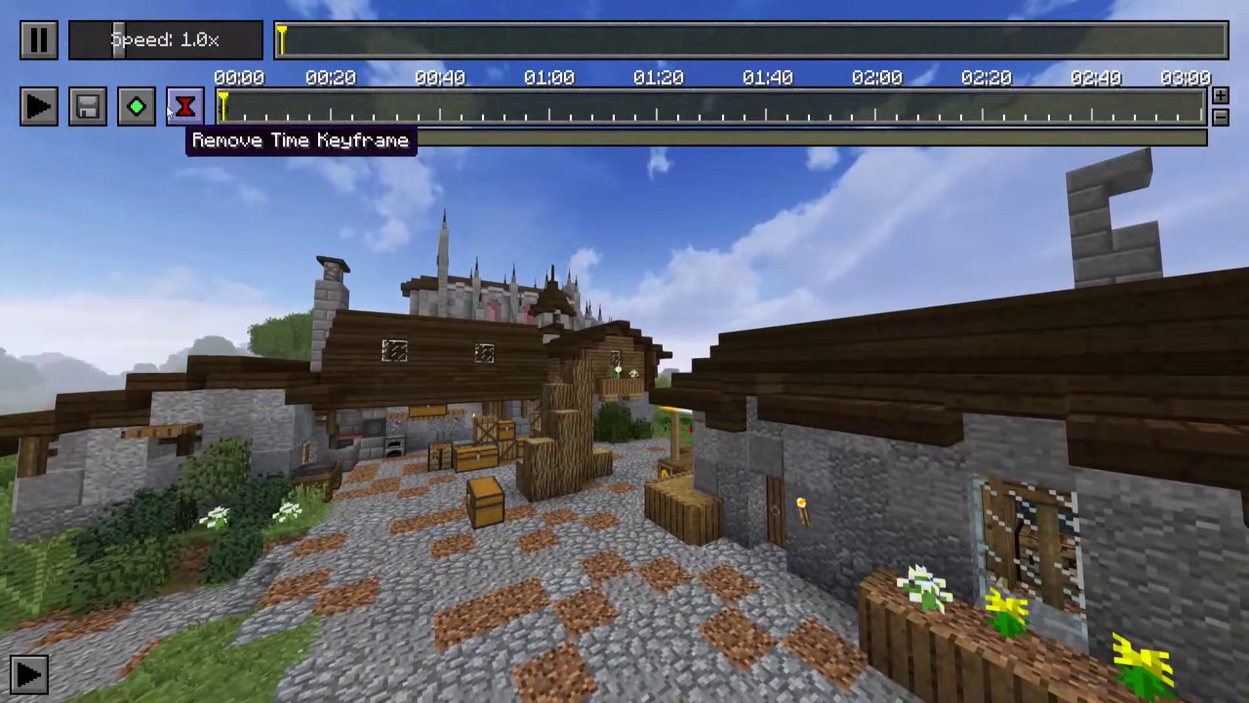
click(137, 109)
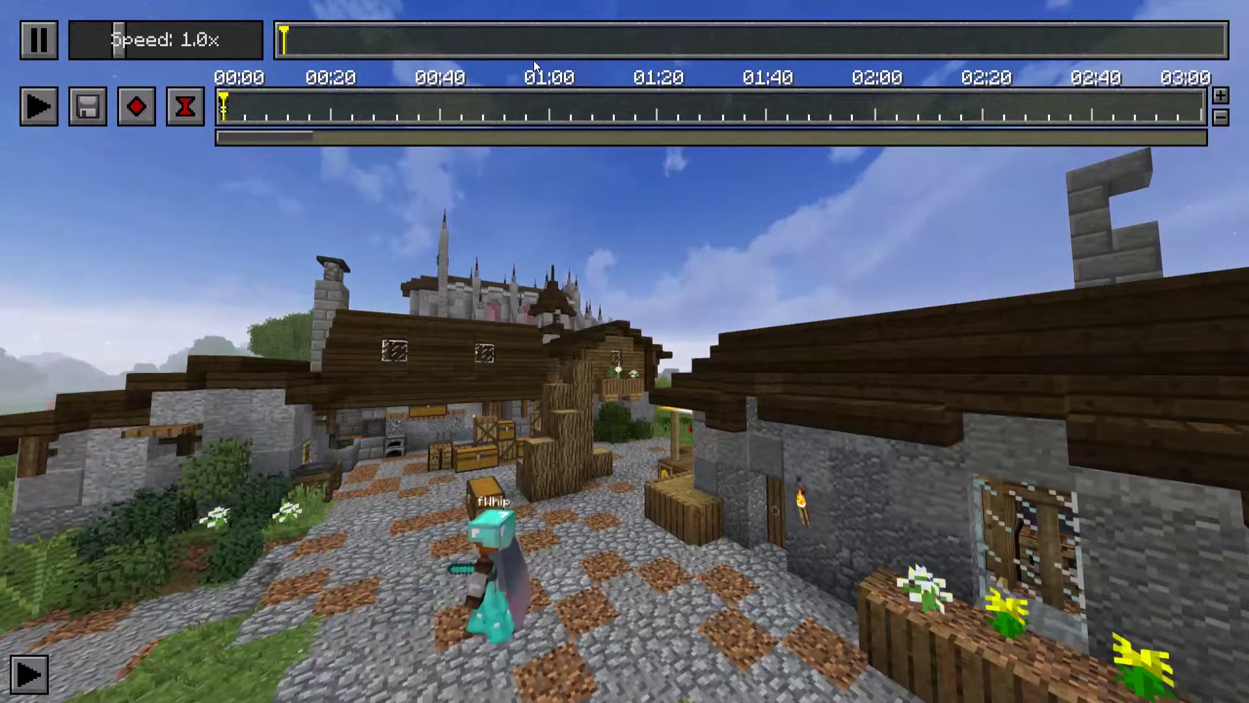
Jump the replay to a later moment, resume playback, and place the path cursor at 00:30.
click(456, 38)
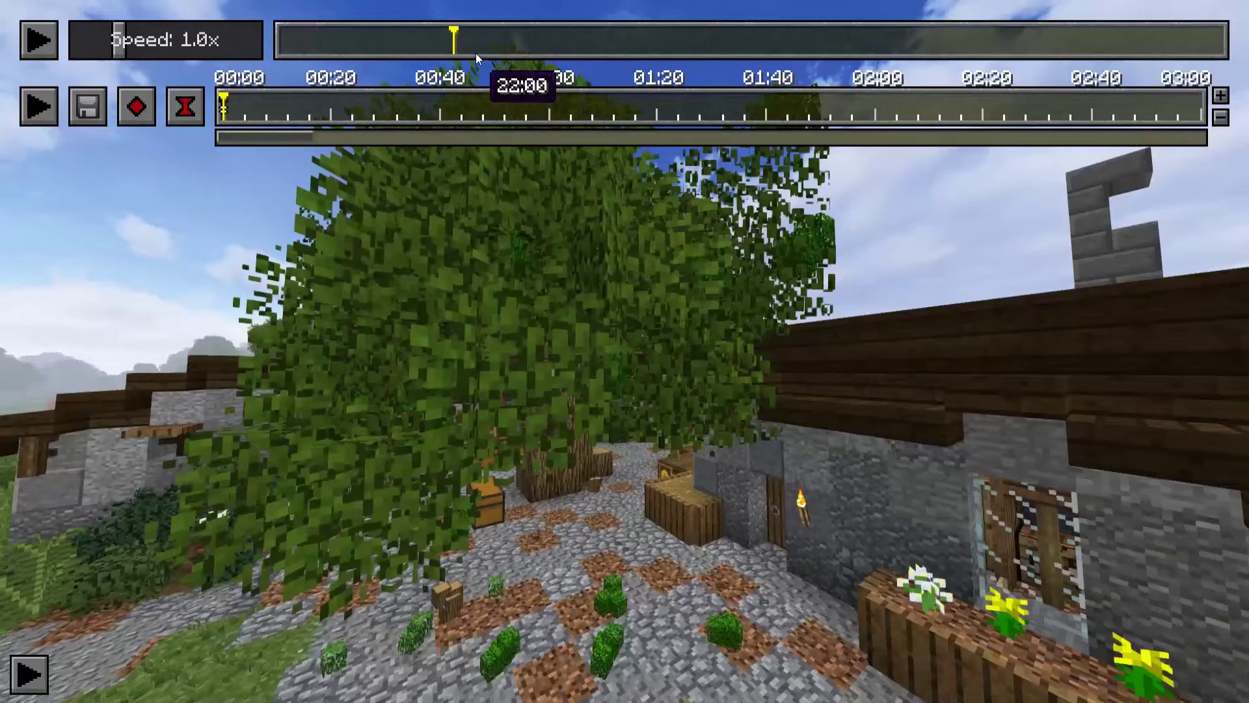
click(39, 40)
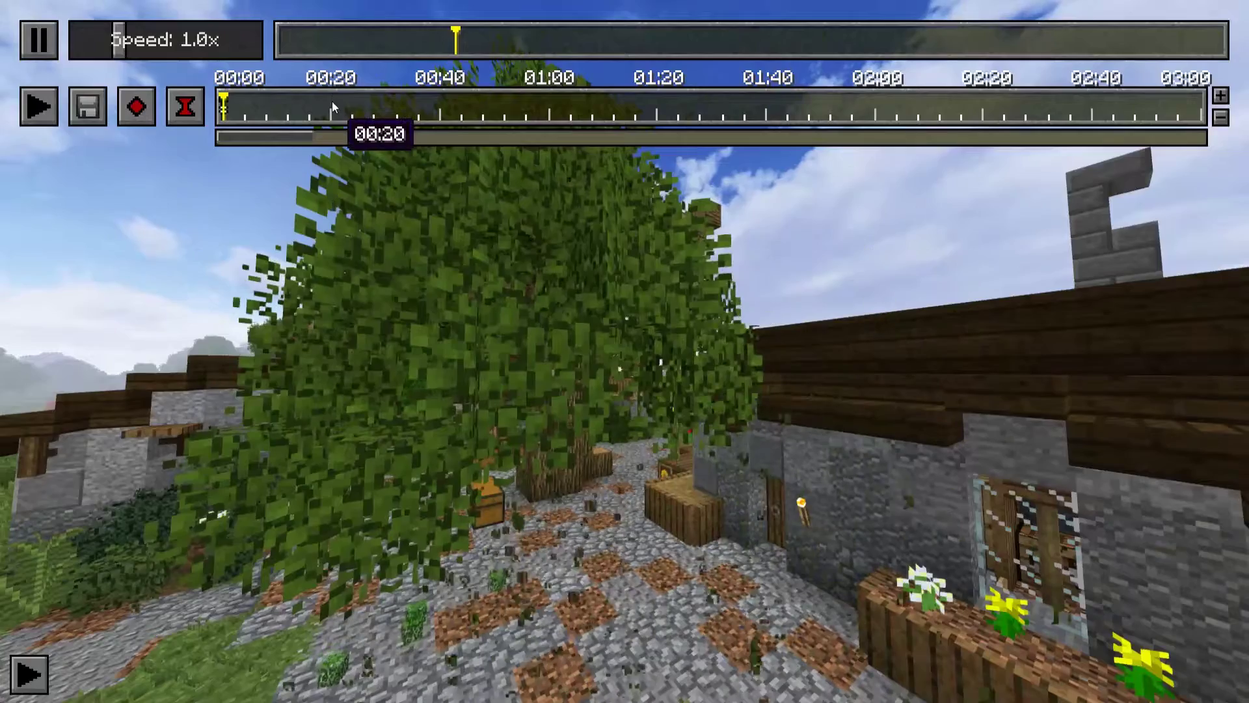
click(387, 103)
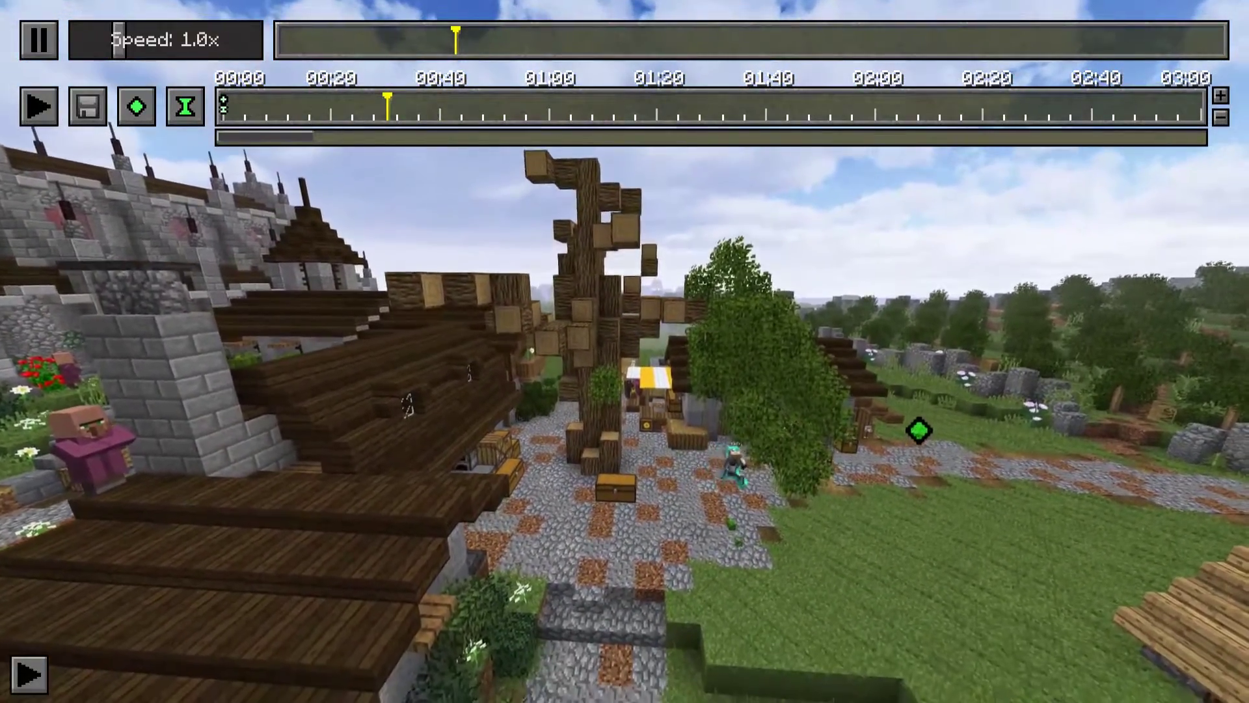
Add time and position keyframes at 00:30, then return the path cursor to 00:00.
click(185, 107)
click(137, 107)
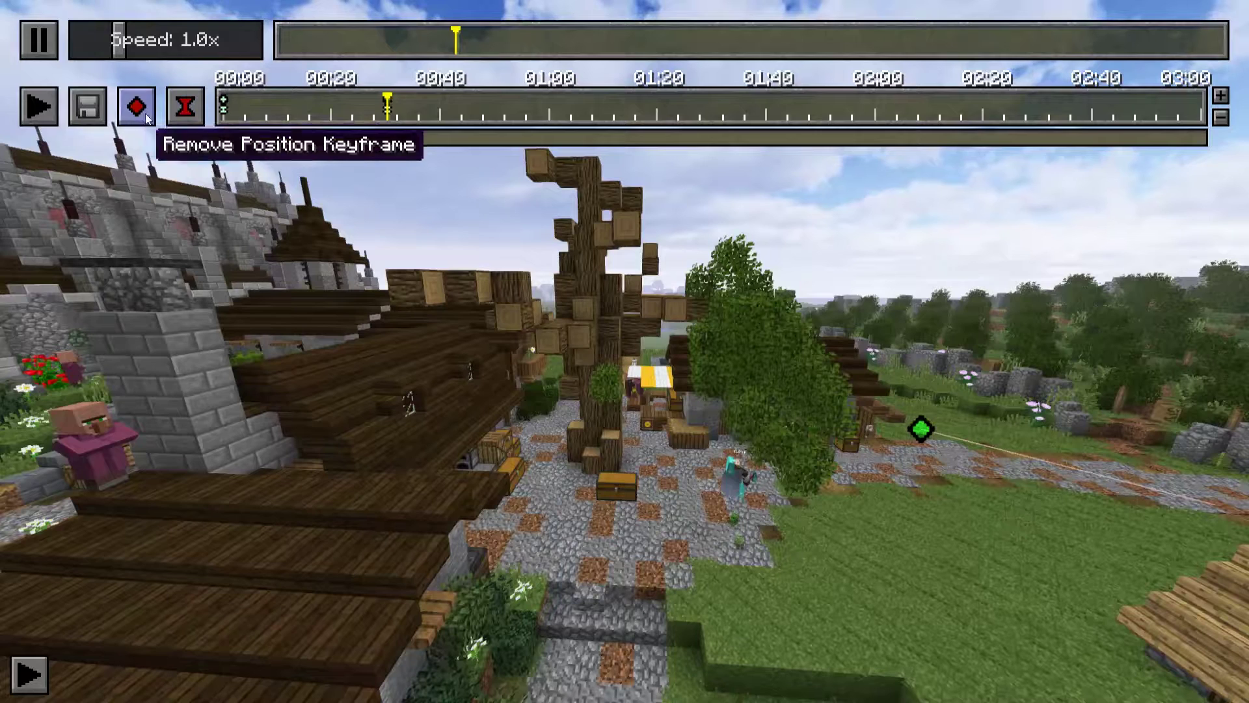
click(220, 119)
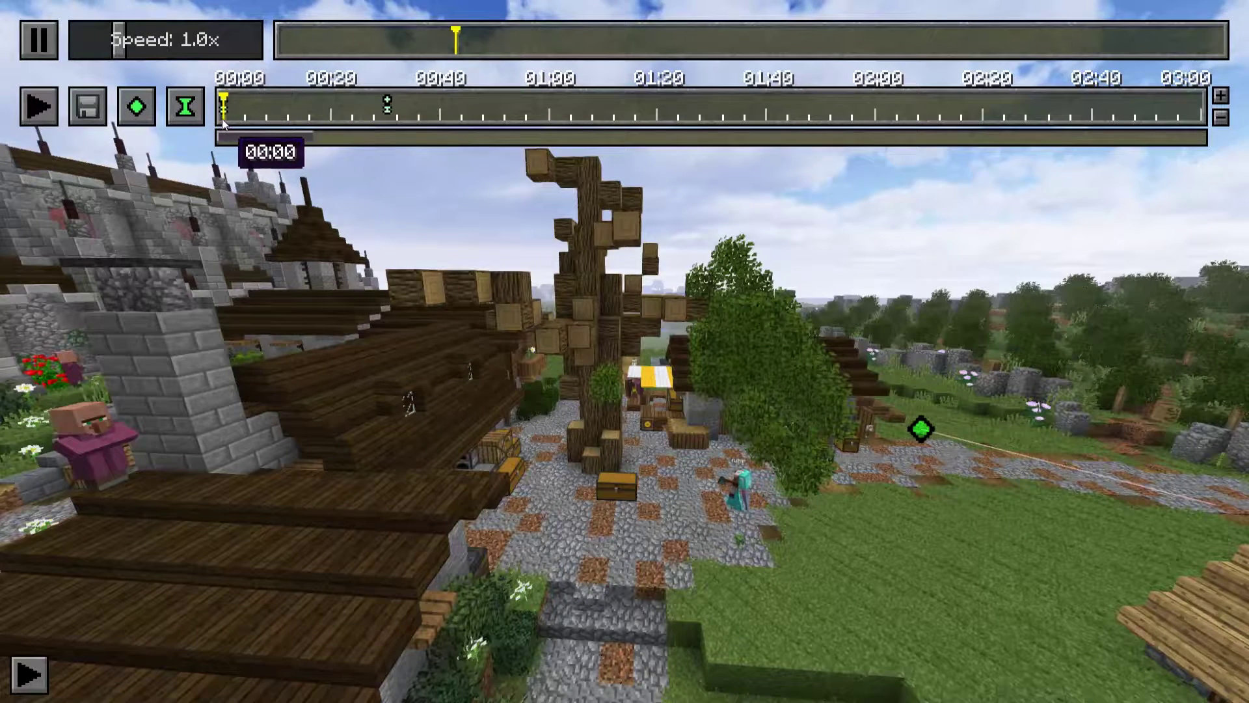
Run the camera path preview from 00:00 until it finishes, then open the video render settings.
click(41, 115)
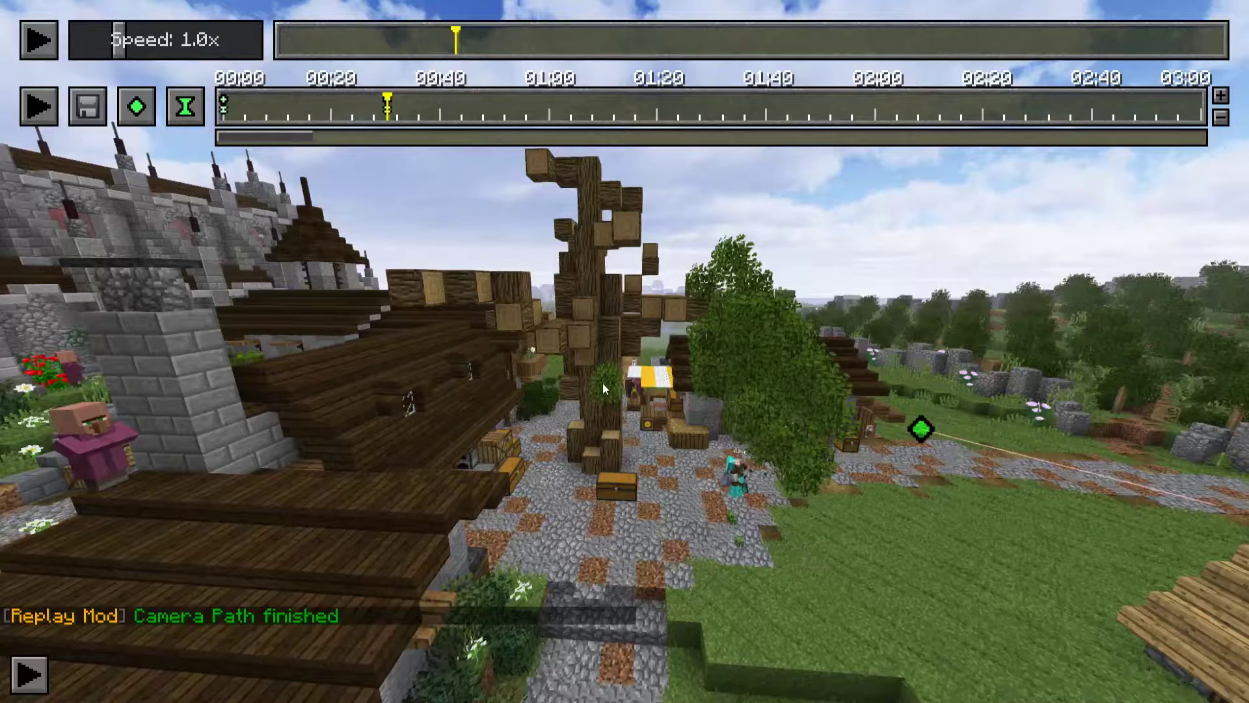
click(91, 117)
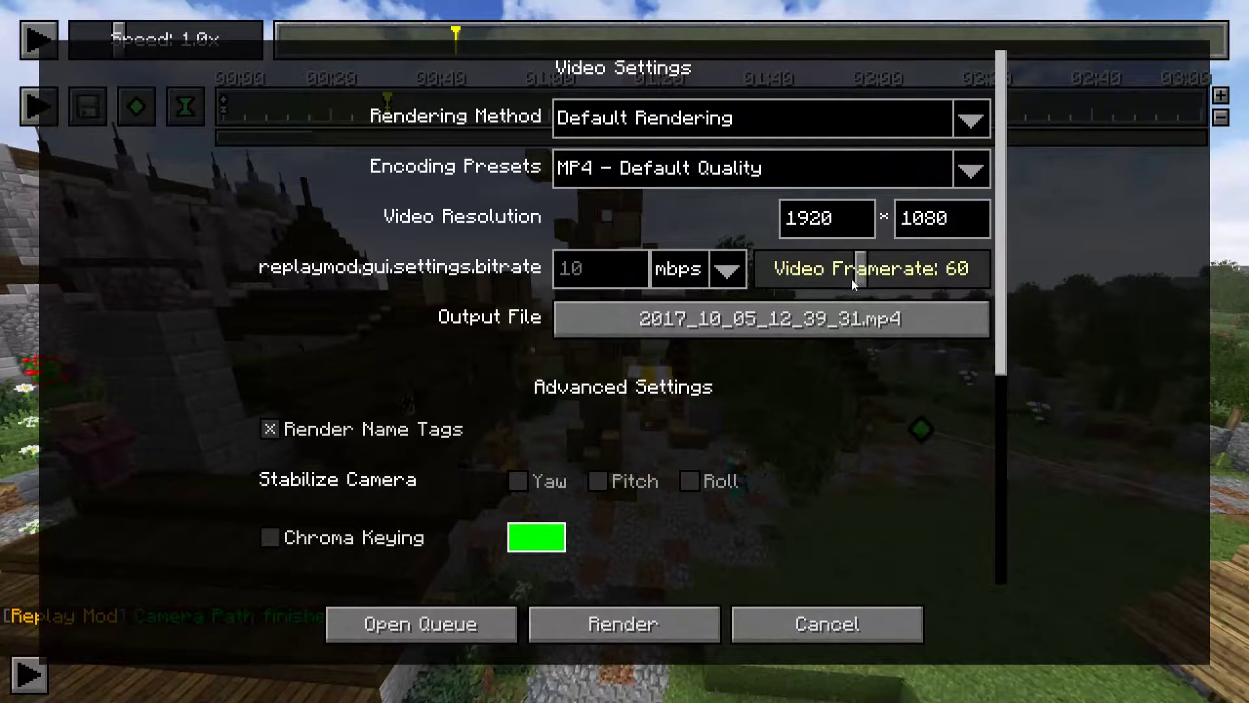
scroll(1006, 273, down, 1)
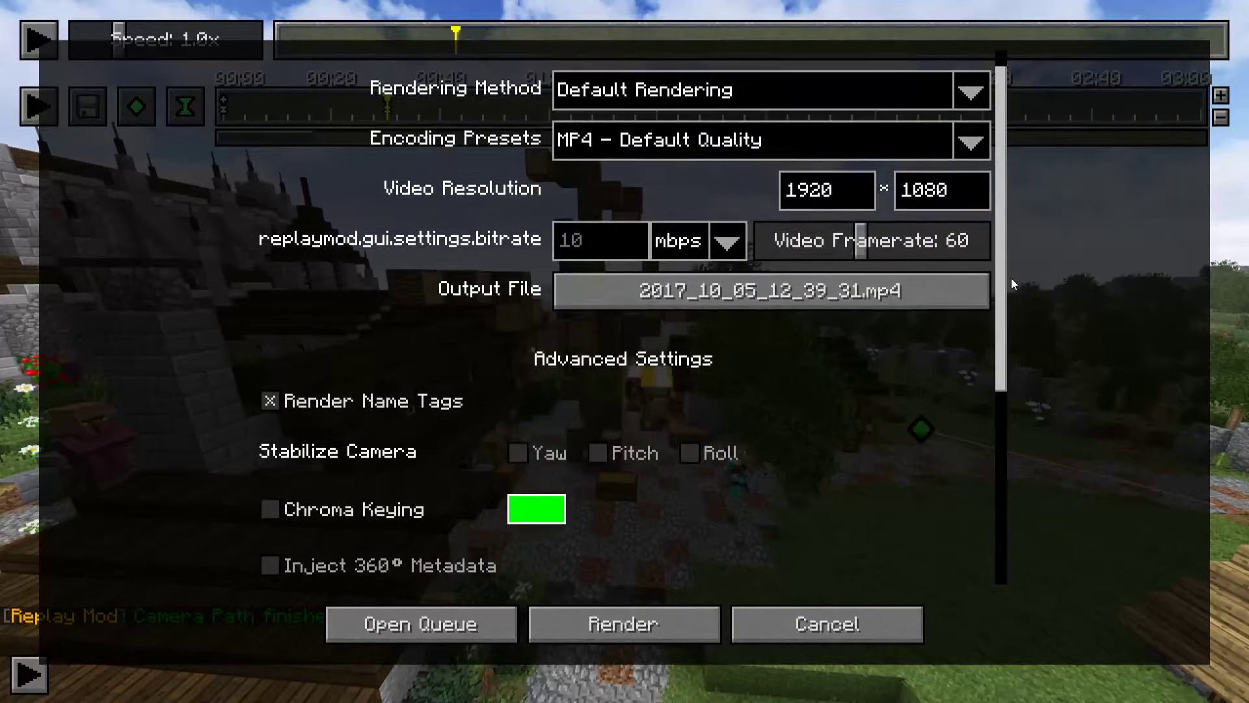
scroll(1011, 278, up, 1)
scroll(1010, 275, up, 1)
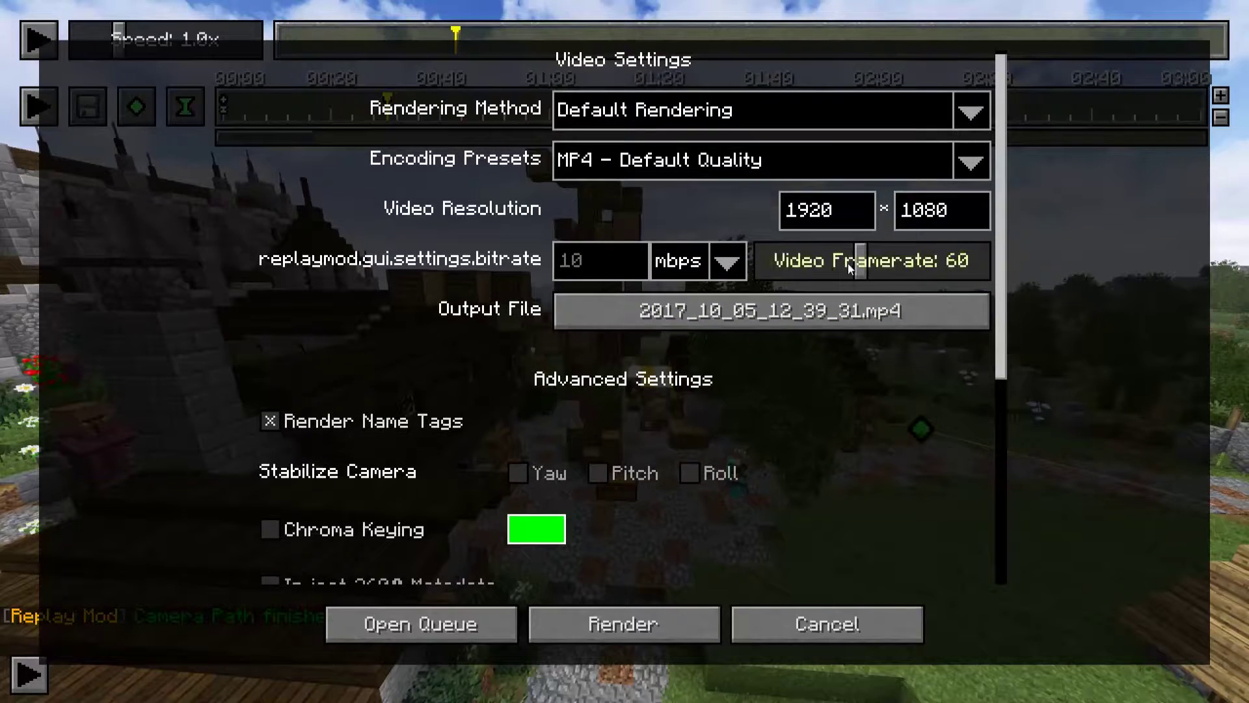
scroll(998, 271, down, 4)
scroll(1005, 318, up, 4)
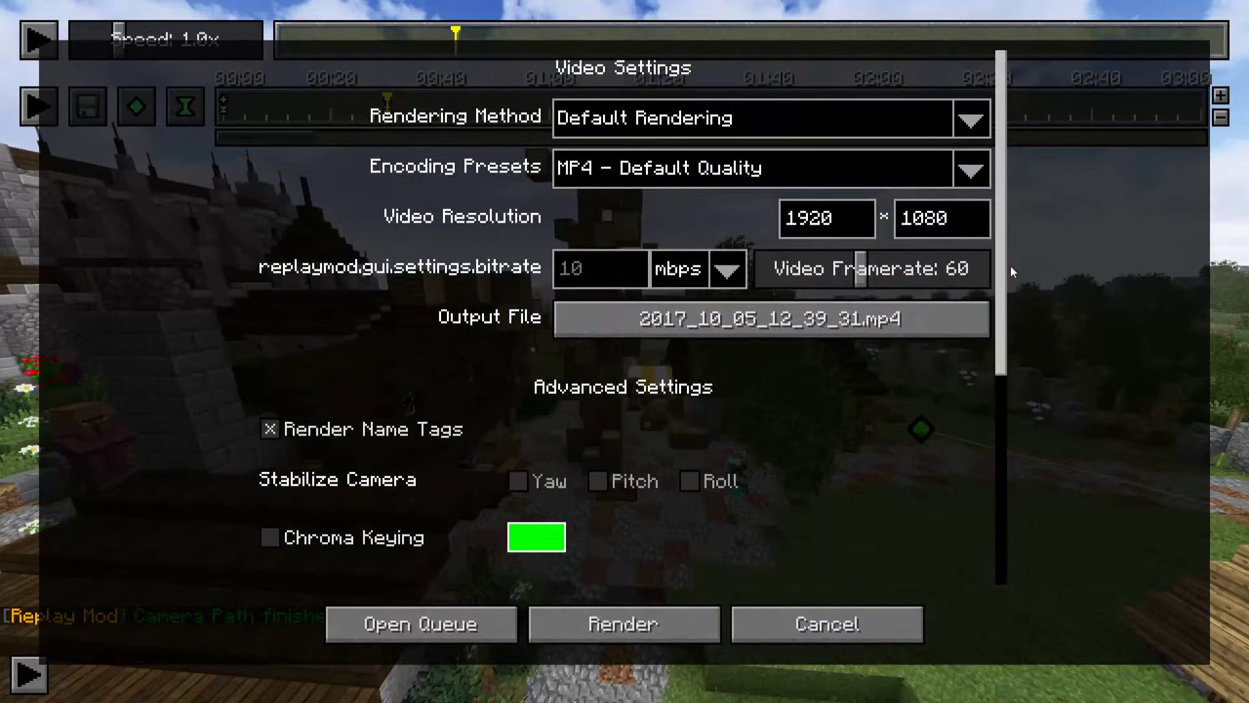
scroll(1001, 318, down, 5)
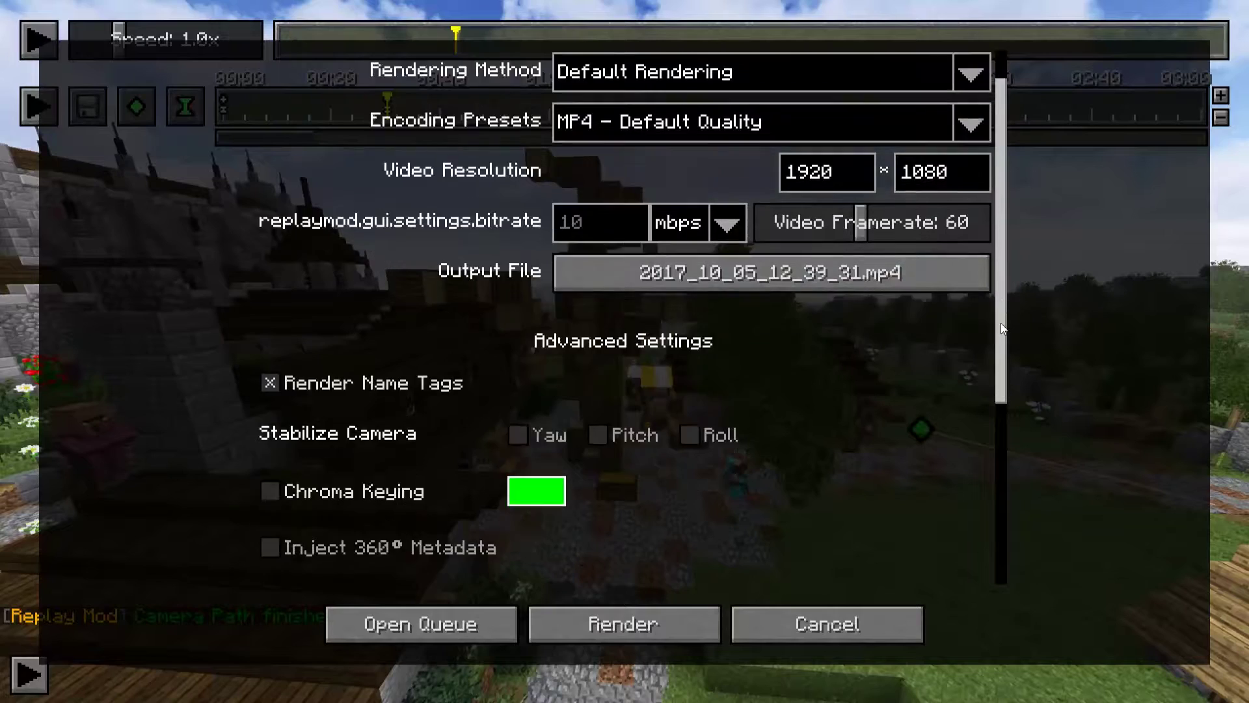
scroll(1002, 484, up, 1)
scroll(1009, 493, down, 1)
scroll(1009, 487, up, 2)
scroll(1010, 482, up, 3)
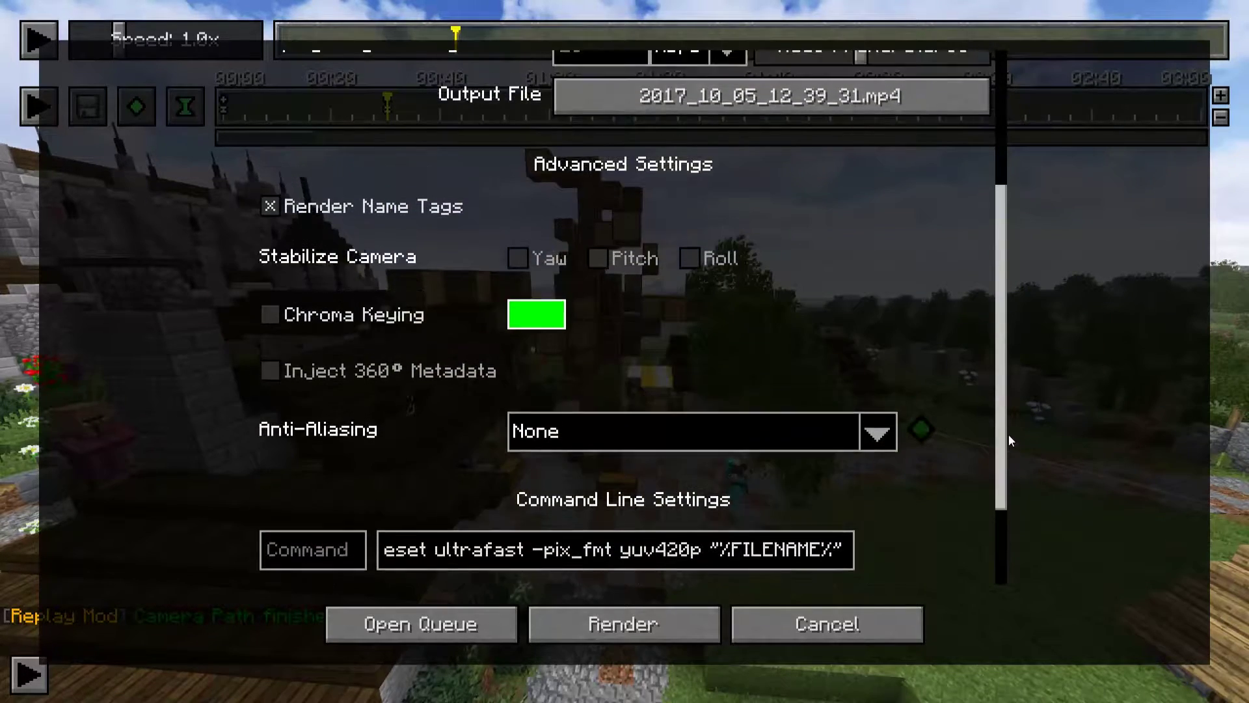
scroll(1009, 389, up, 2)
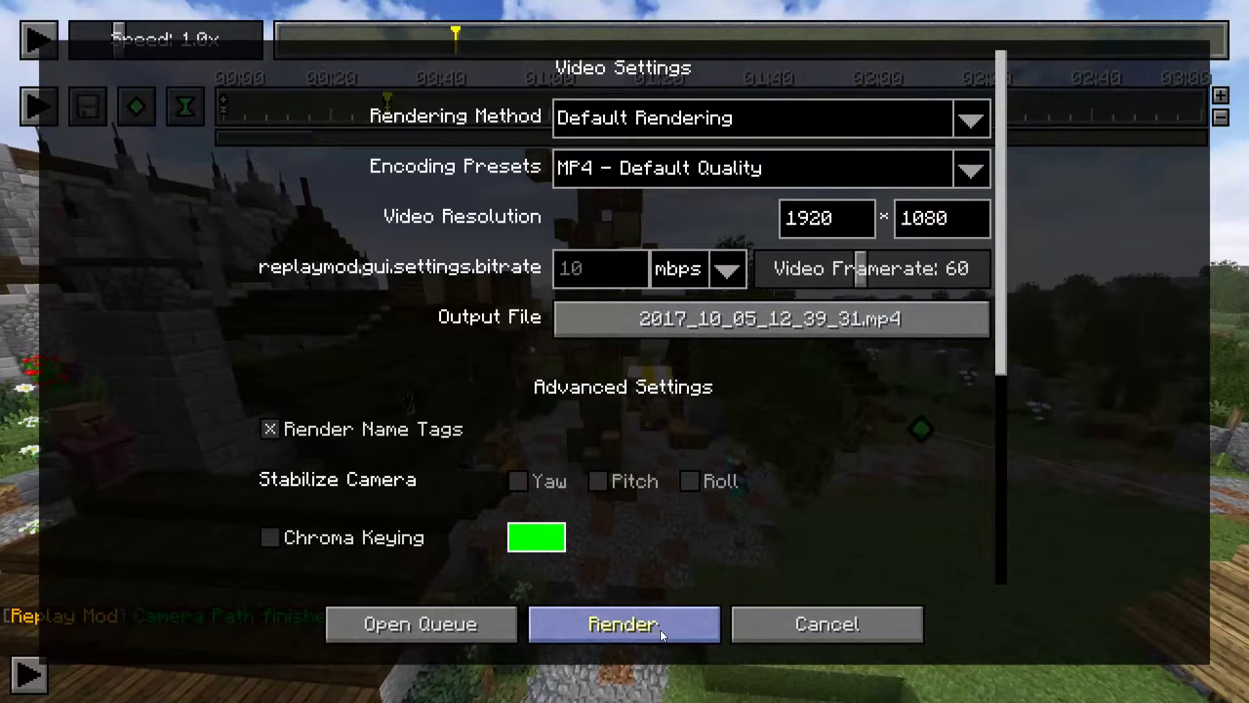
click(817, 626)
Fly the camera toward the market, then back and up to frame the whole village.
key(w)
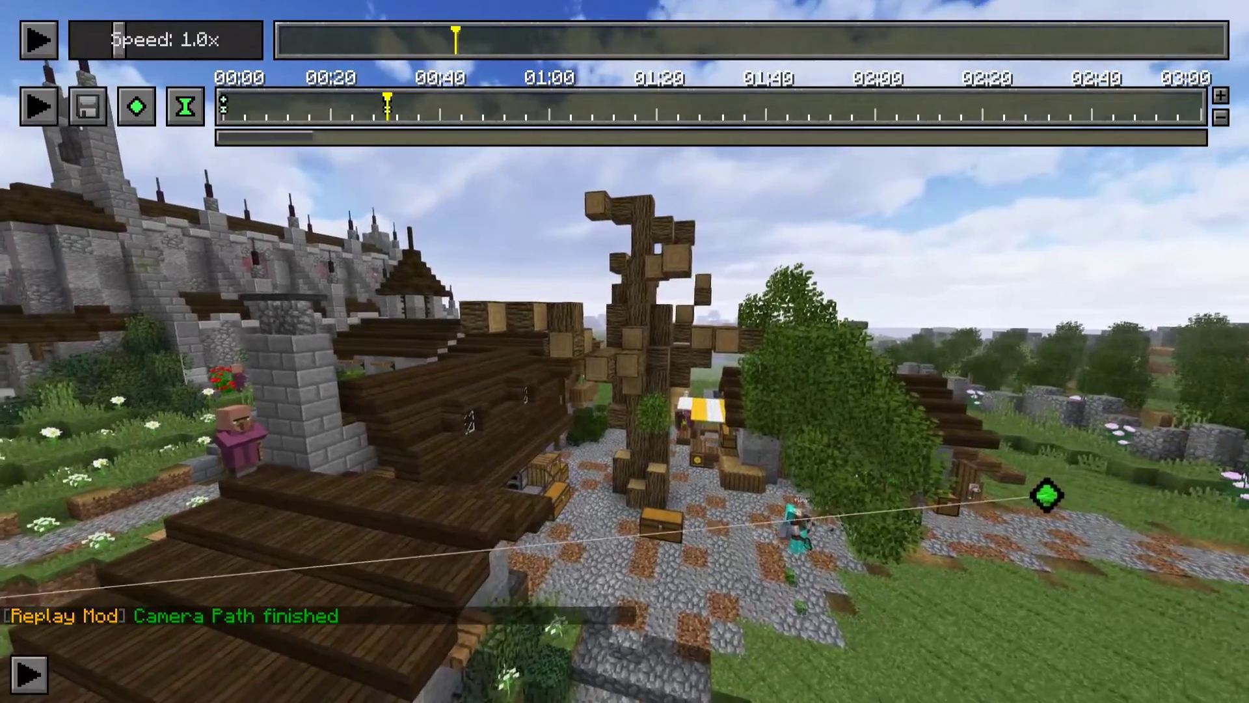
key(s)
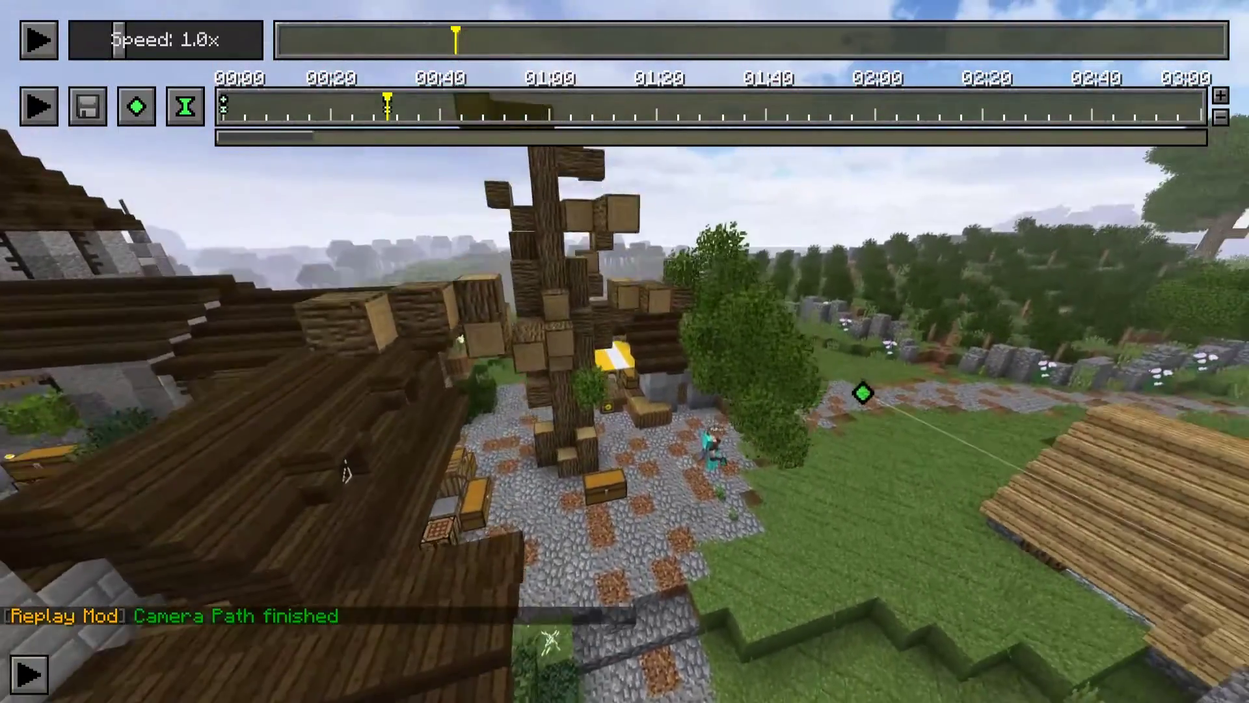
key(s)
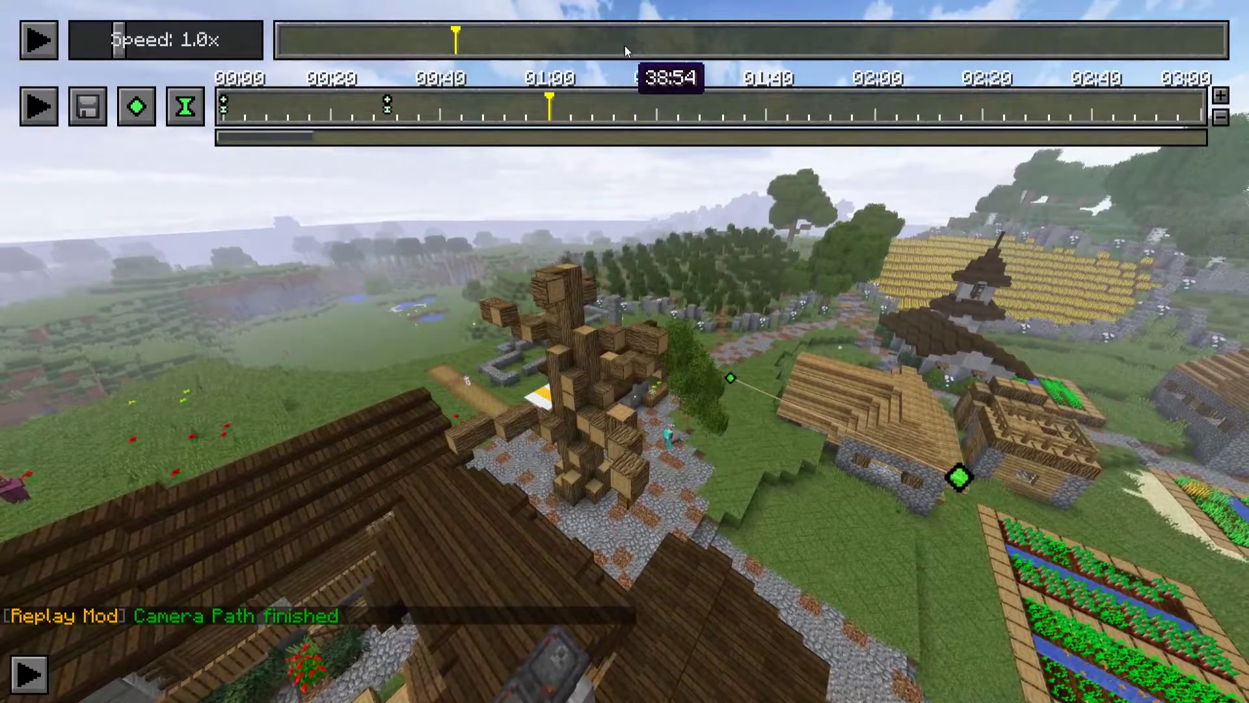
Jump the replay to a later moment and play it at 1.0x speed.
click(690, 44)
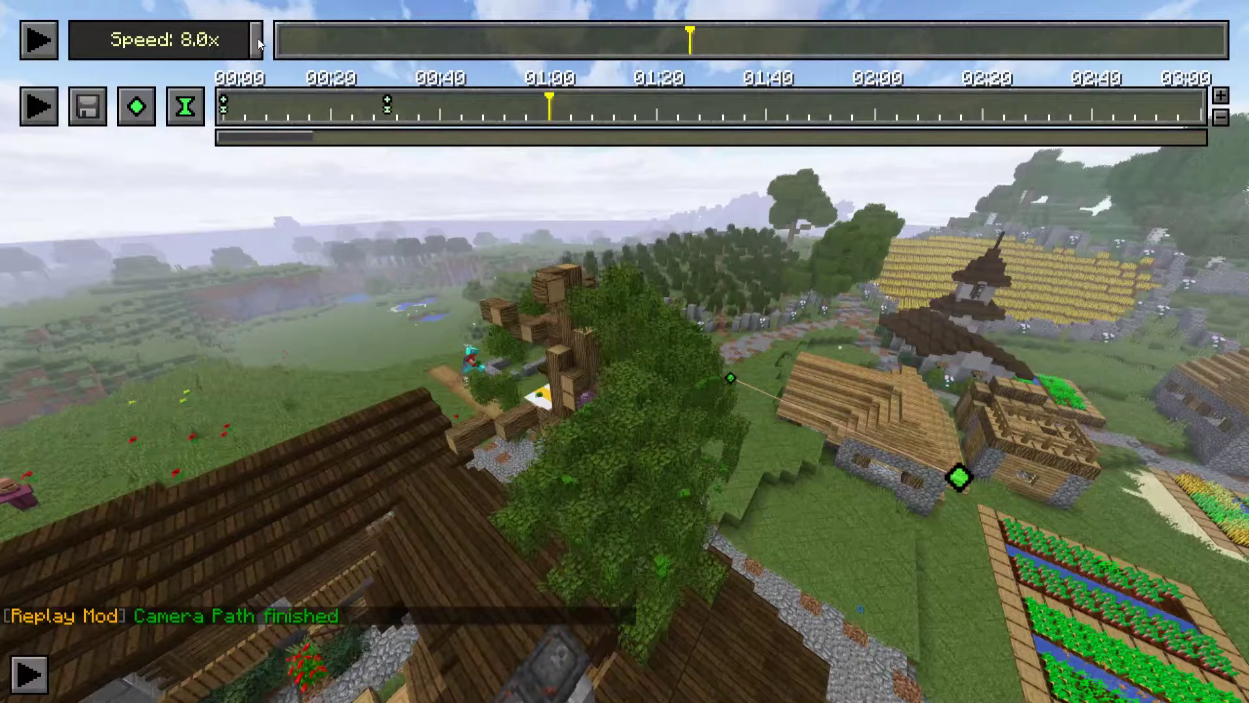
drag(142, 44, 121, 50)
click(39, 52)
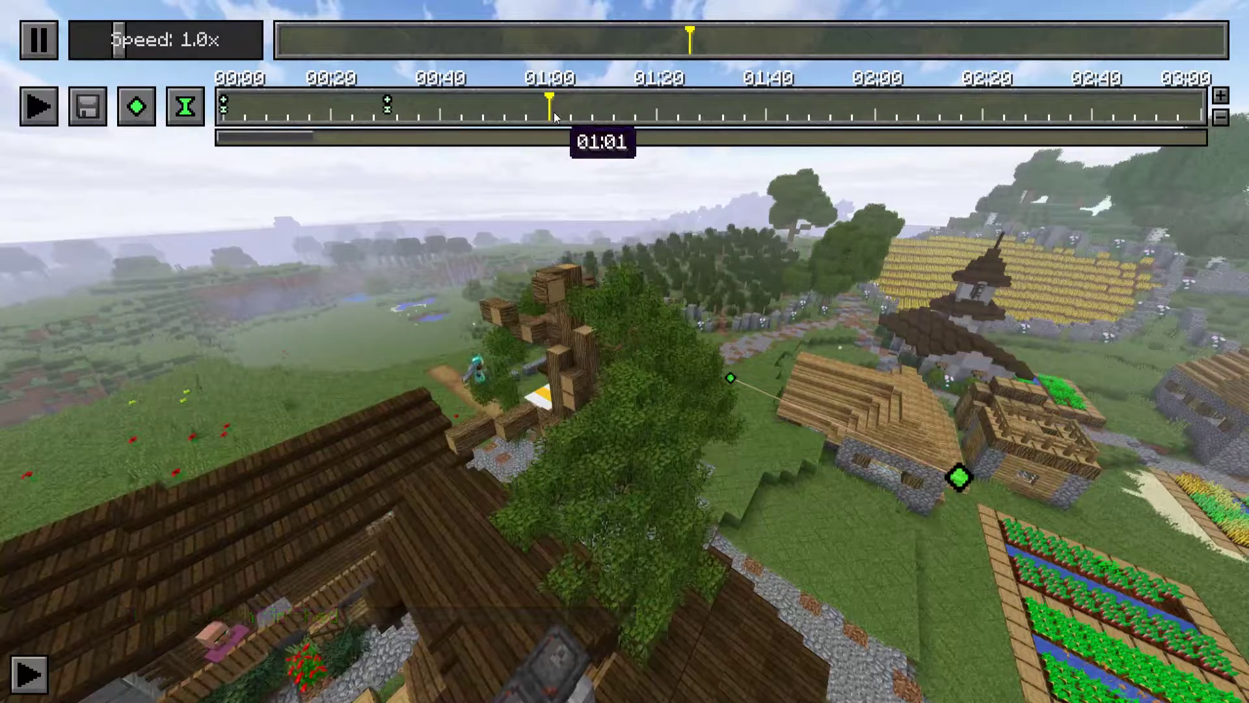
Add time and position keyframes at 01:00 capturing the high village view.
click(187, 111)
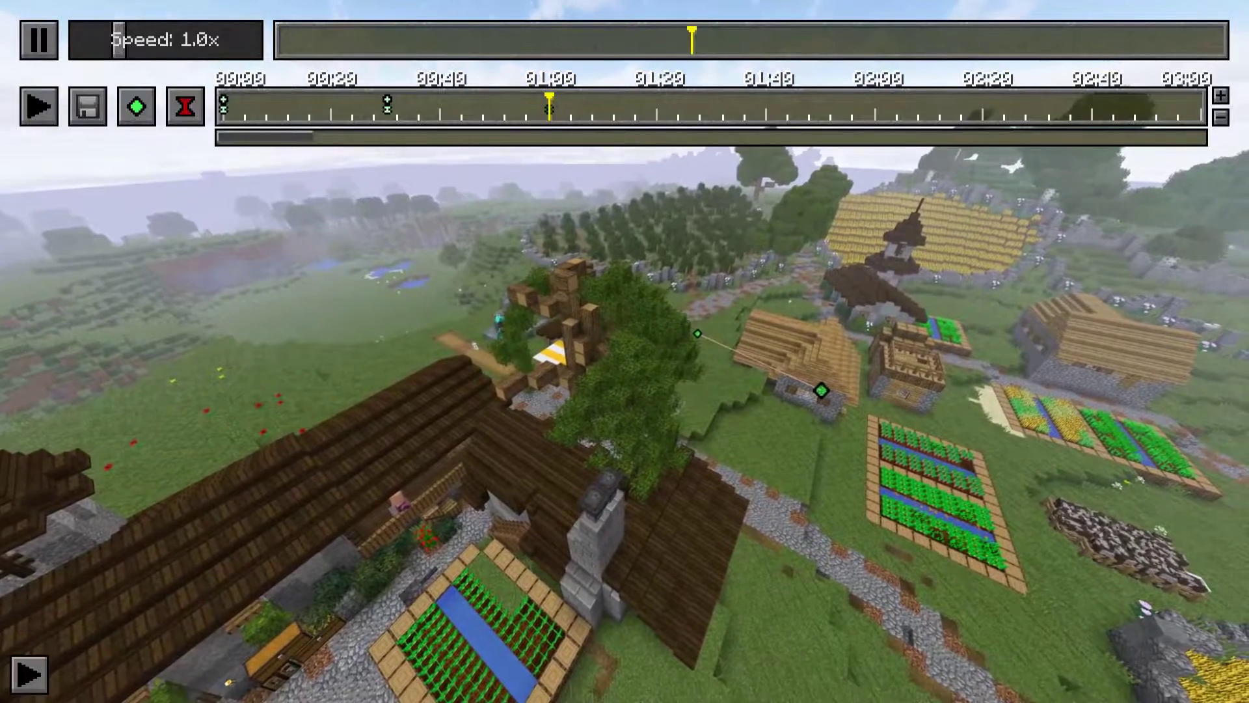
click(137, 118)
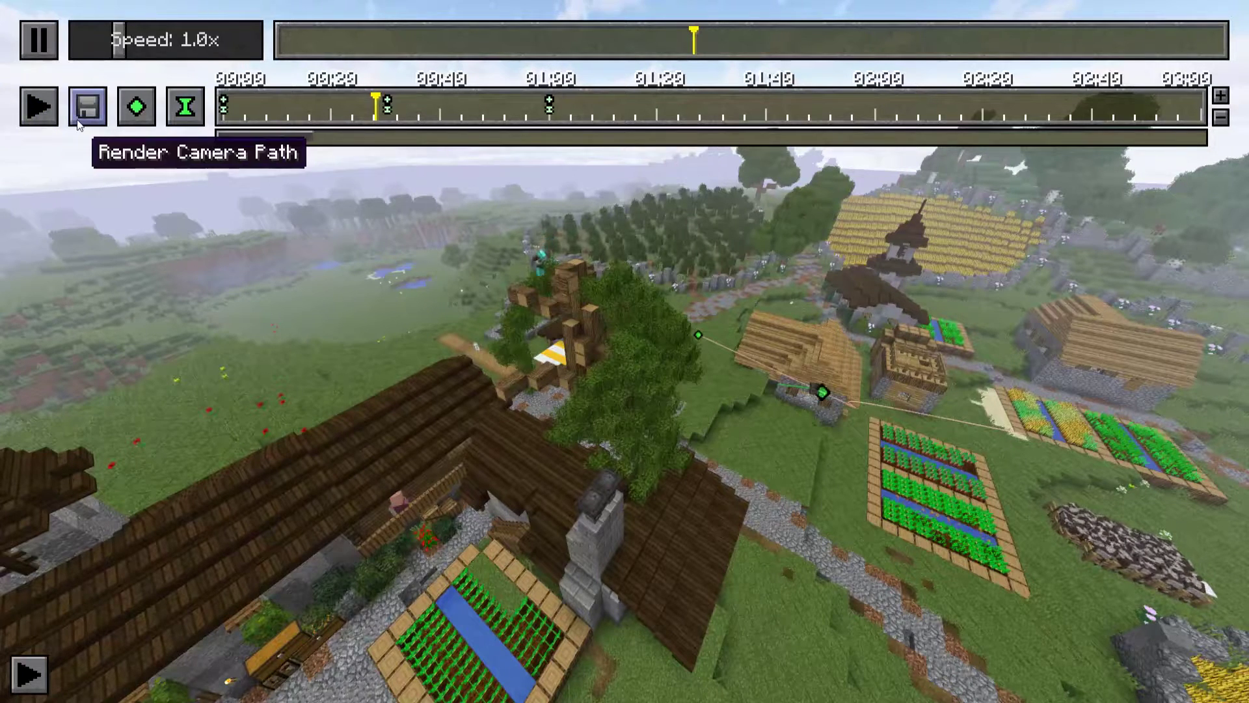
Preview the camera path to its end, then move the path time past the 01:00 keyframe.
click(42, 109)
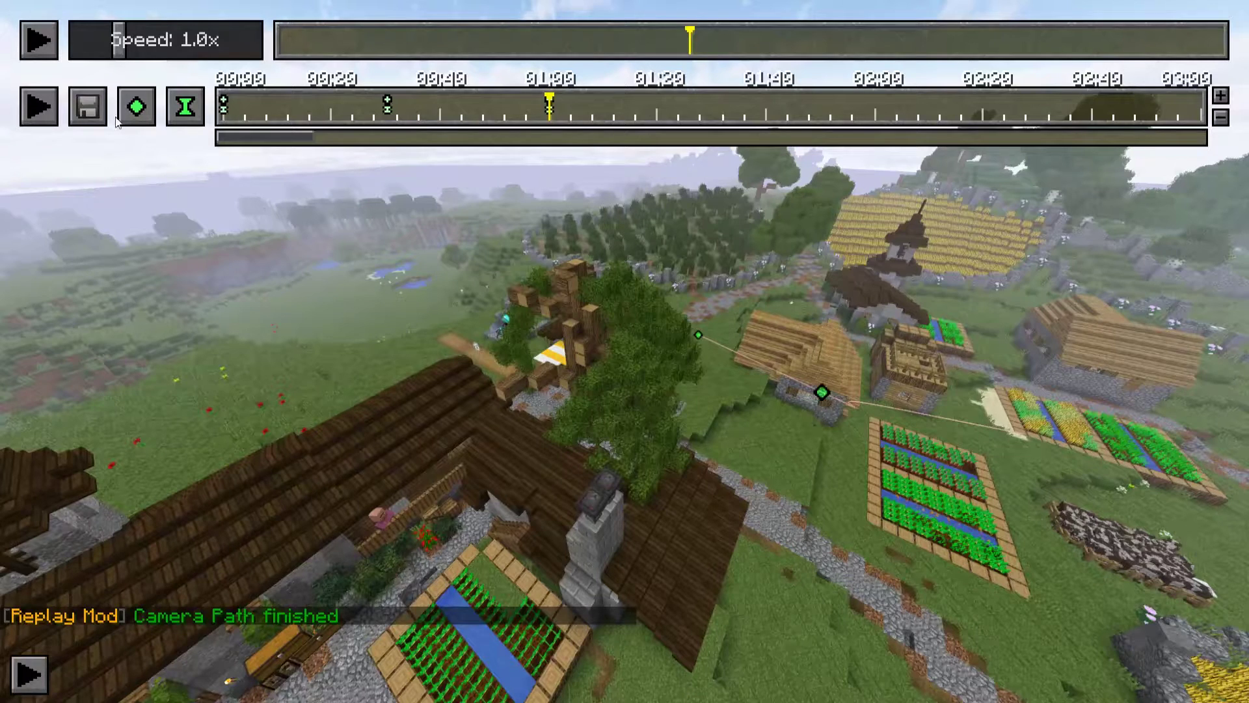
click(642, 96)
Add position and time keyframes near 01:20 facing the castle, then set path time to 00:58.
click(897, 49)
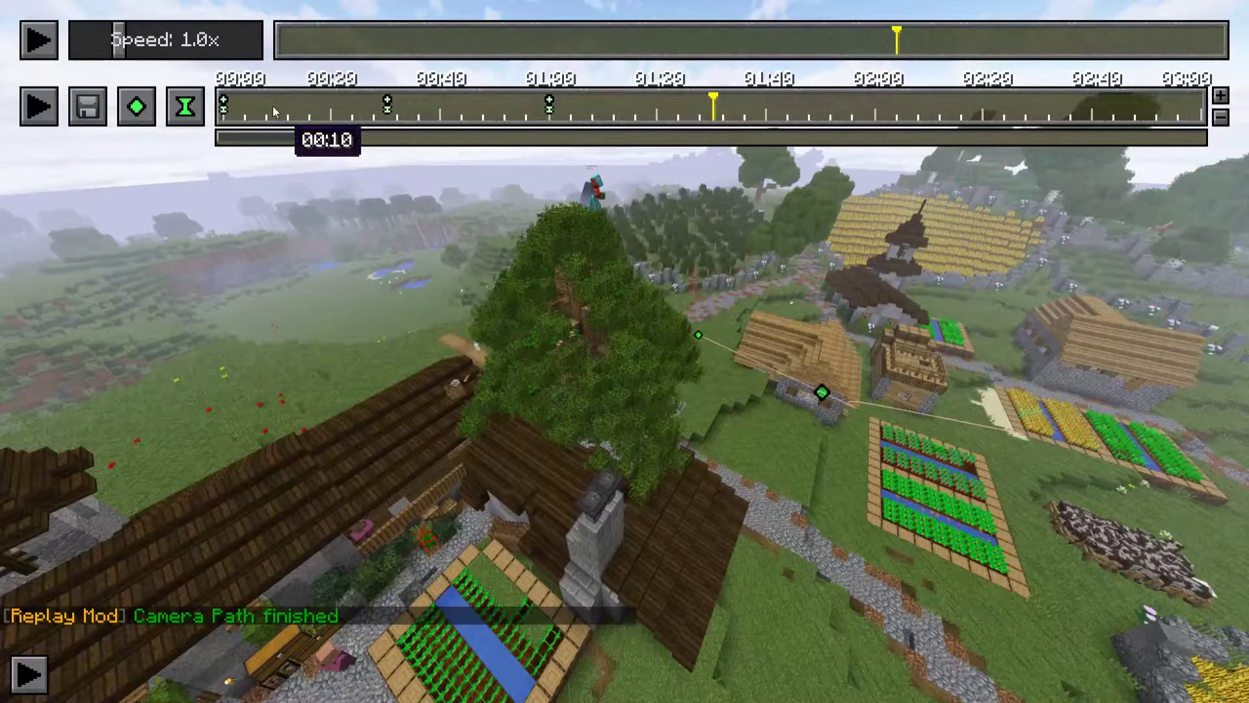
click(29, 55)
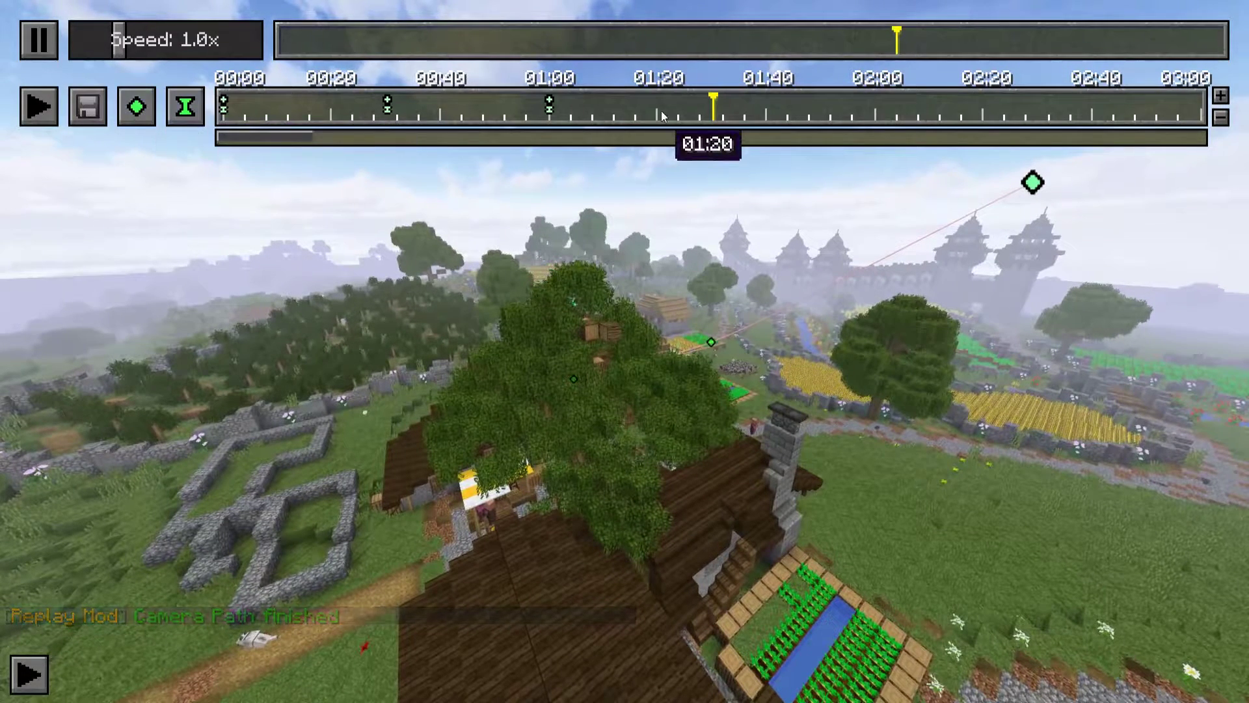
click(137, 106)
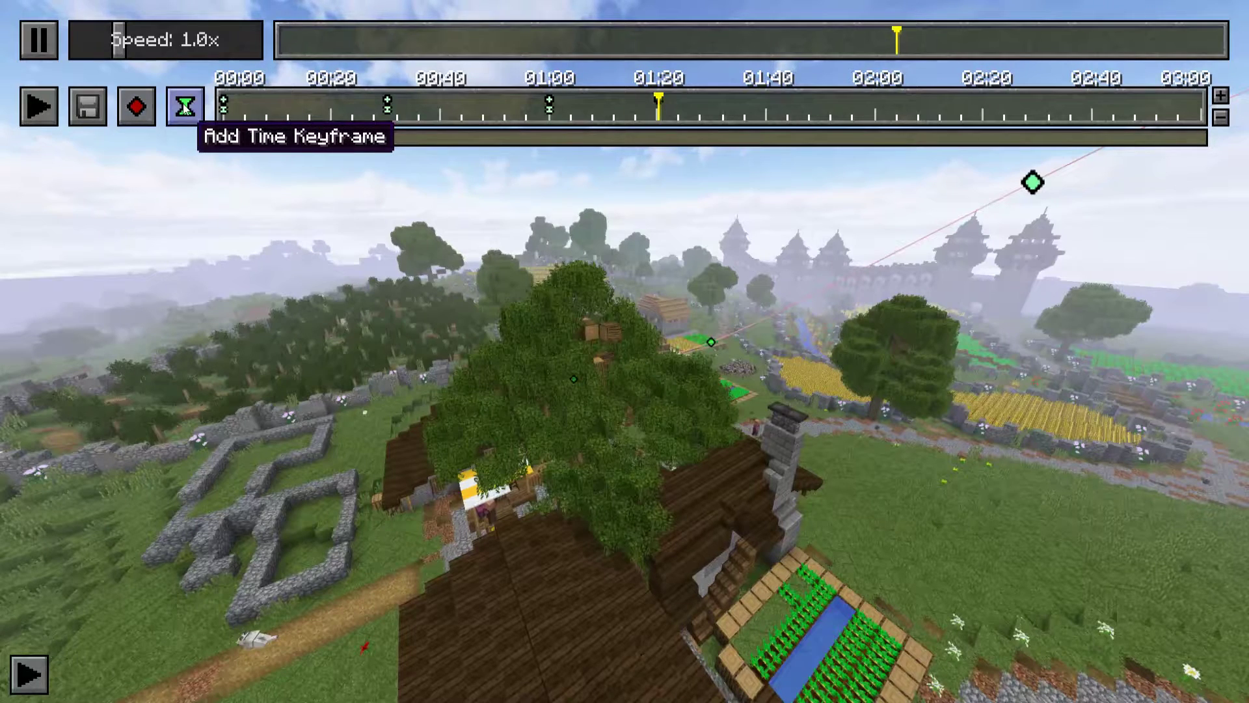
click(185, 108)
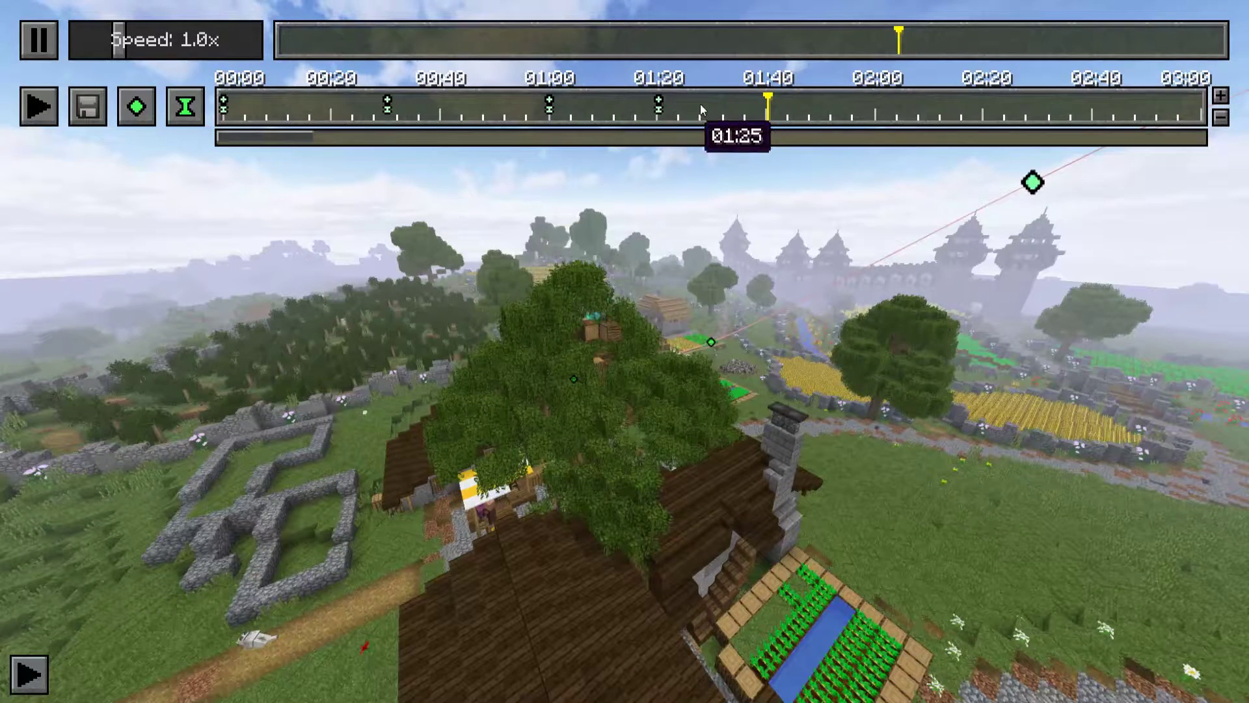
mouse_move(562, 116)
mouse_down()
mouse_move(544, 119)
mouse_move(594, 119)
mouse_move(470, 118)
mouse_move(600, 121)
mouse_move(493, 119)
mouse_move(540, 122)
mouse_up()
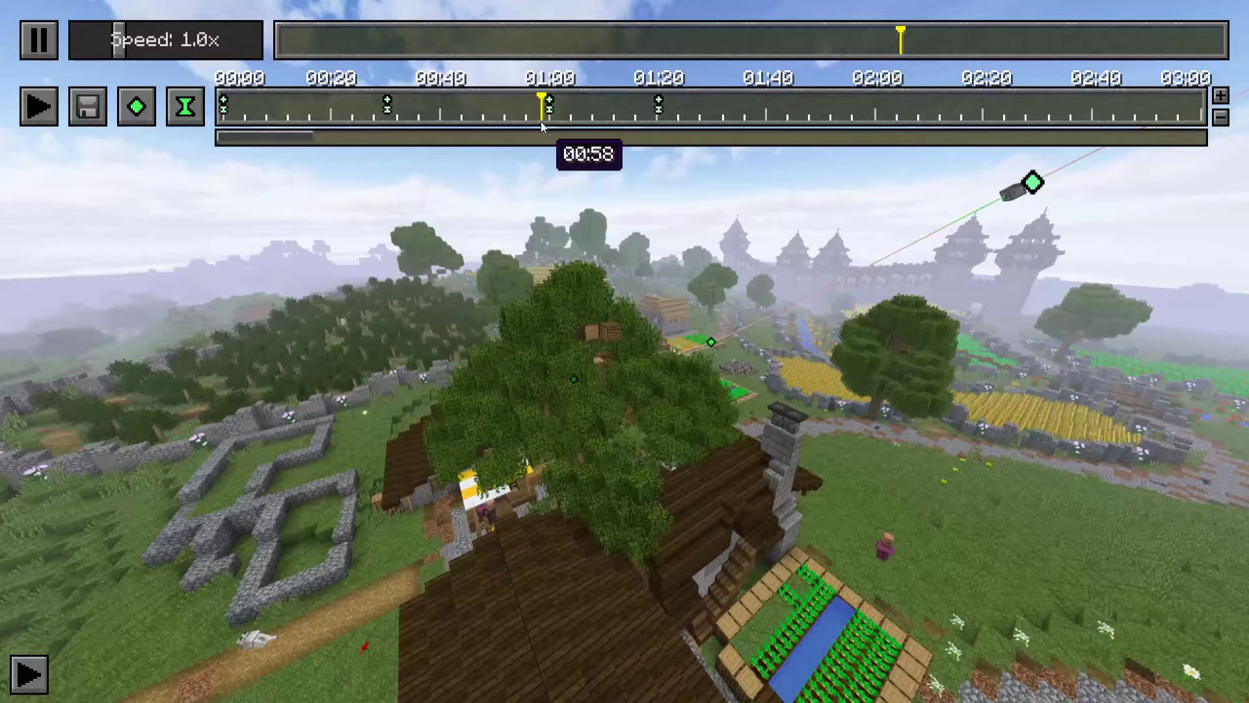
Play the camera path from the cursor at about 00:58.
click(53, 107)
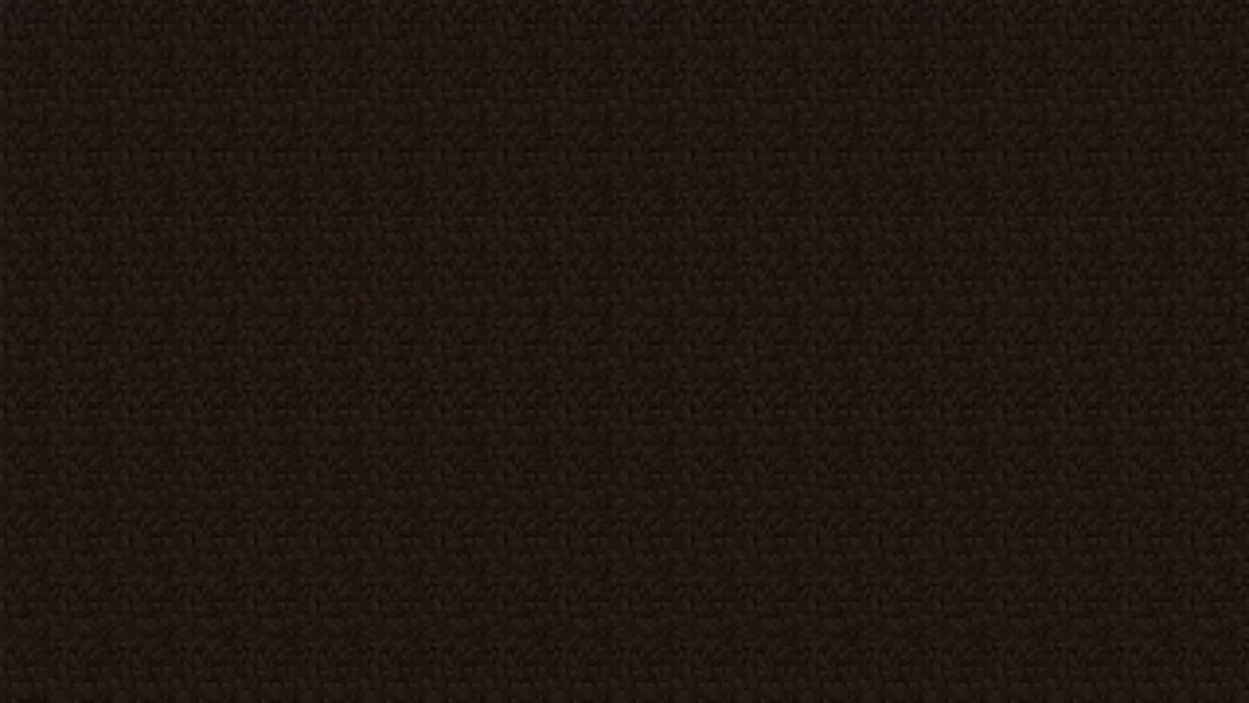